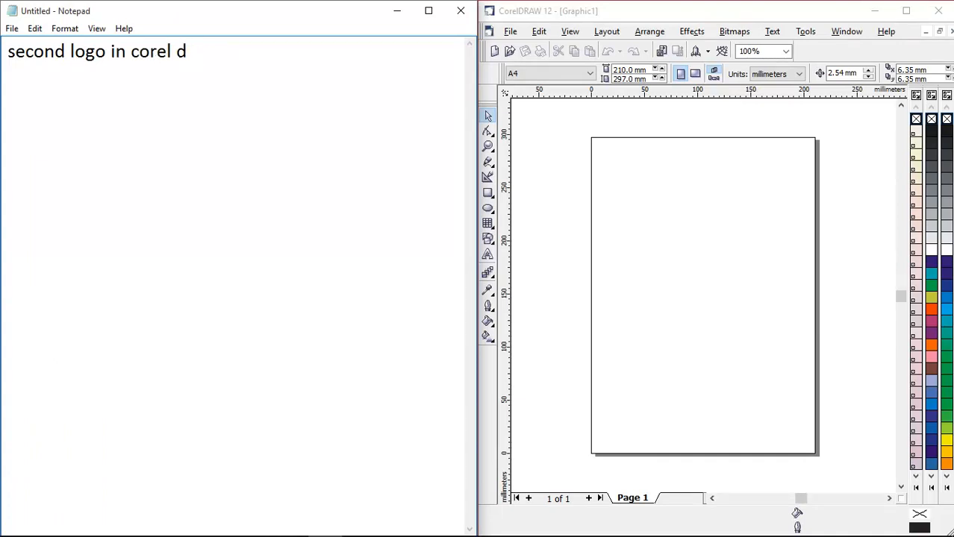
# - Complete the heading line as "second logo in corel draw" and write "follow the steps to make it" beneath it
pyautogui.write('raw ')
pyautogui.write('s')
pyautogui.press('BackSpace')
pyautogui.write('foll')
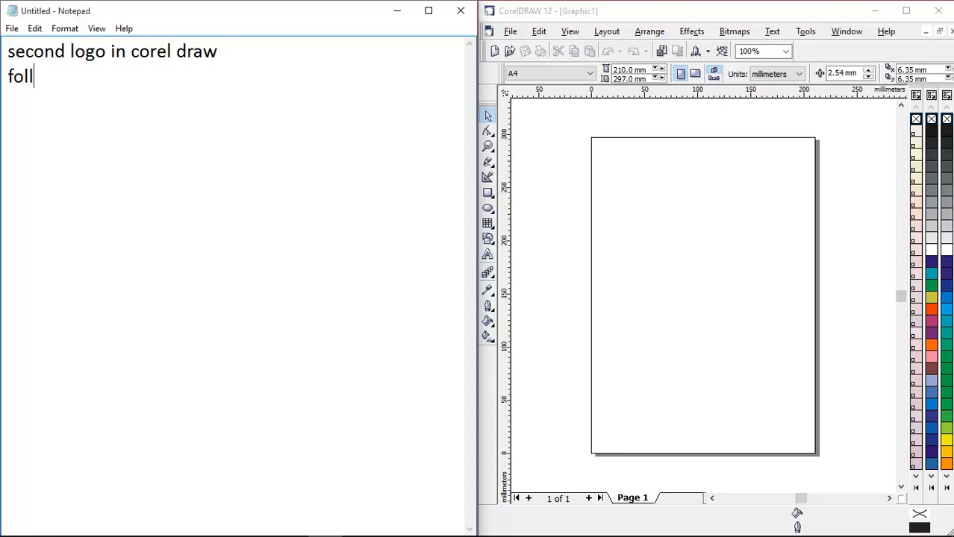
pyautogui.write('ow the str')
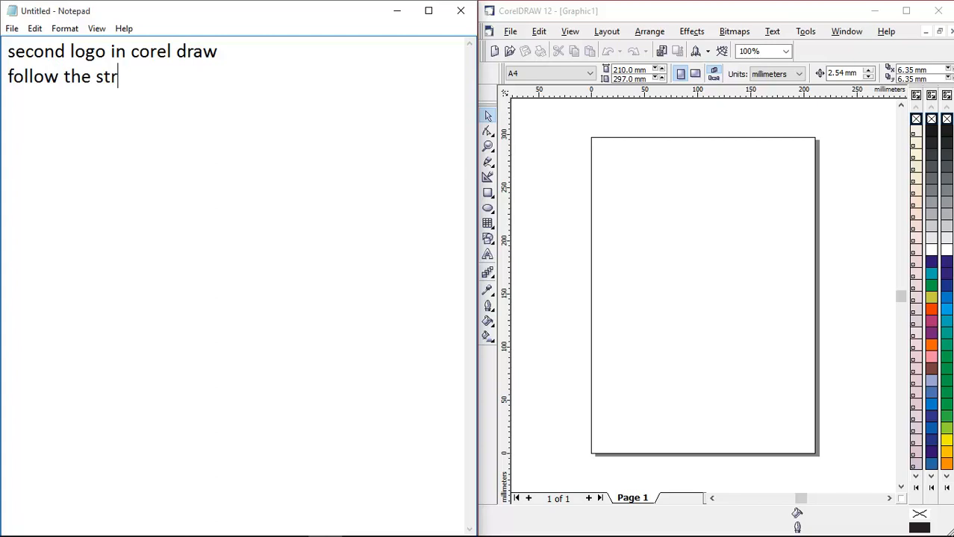
pyautogui.press('BackSpace')
pyautogui.write('eps to make it ')
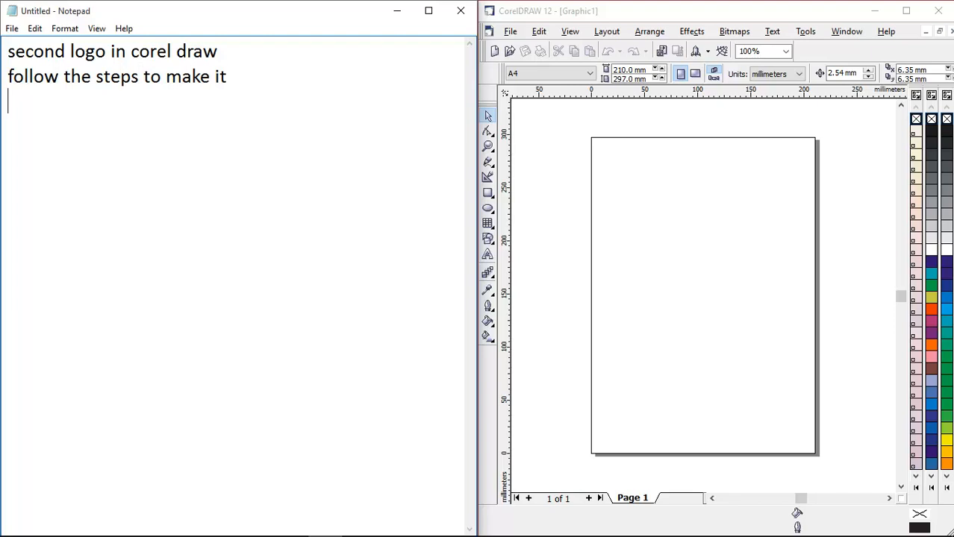
# - Add the first instruction line "1. open corel draw ." to the notes
pyautogui.write('1. open co')
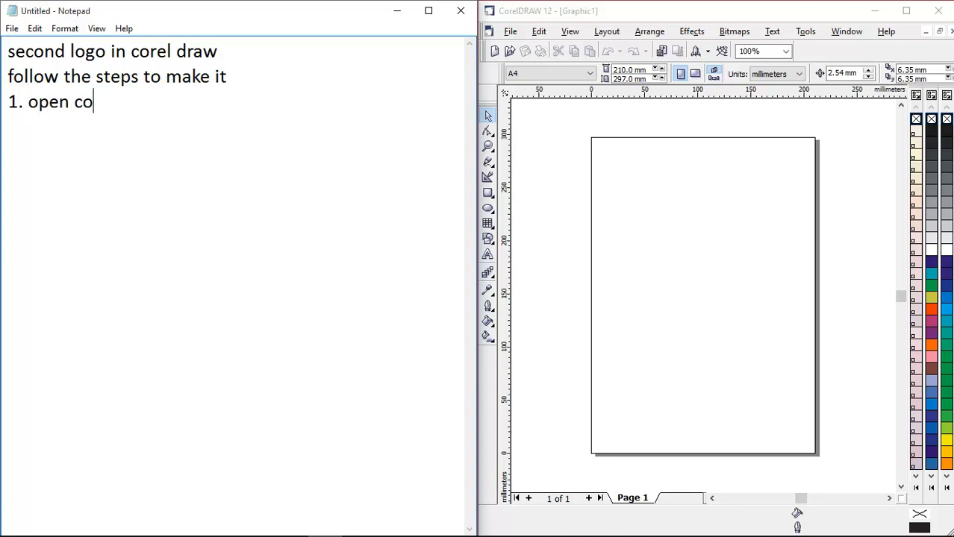
pyautogui.write('re l draw ')
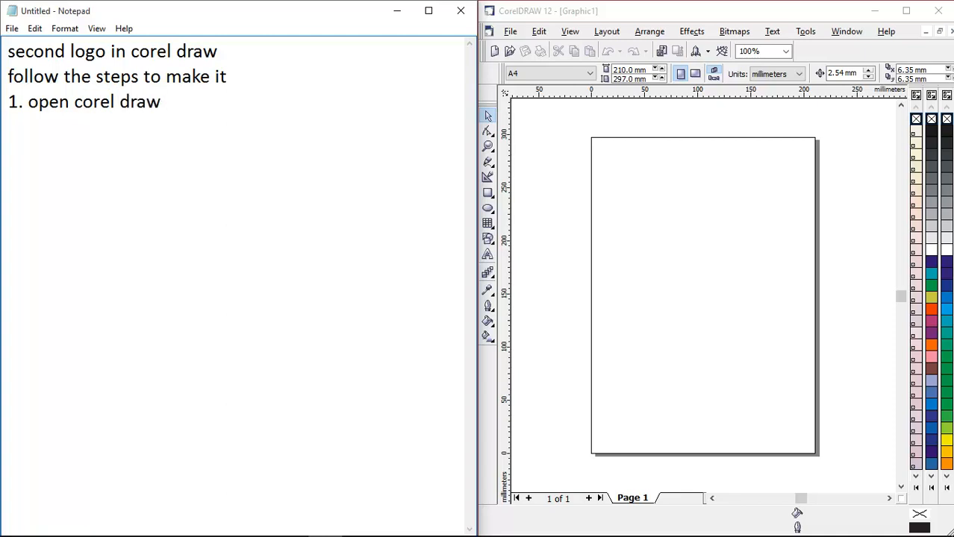
pyautogui.write('.')
pyautogui.press('Return')
# - Write the line "2. then select the rectangle tool and make a rectangle." and start the following line with "3."
pyautogui.write('2. then select ')
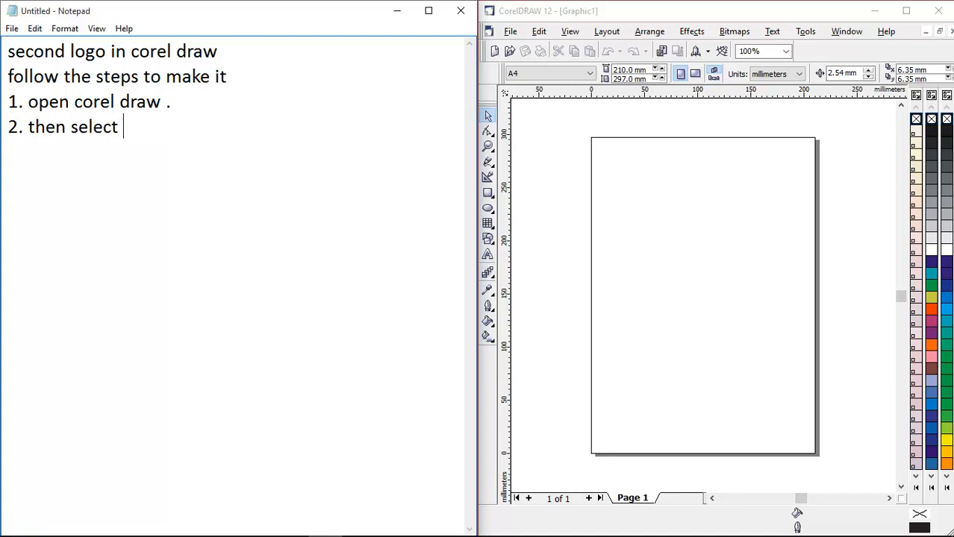
pyautogui.write('the rect')
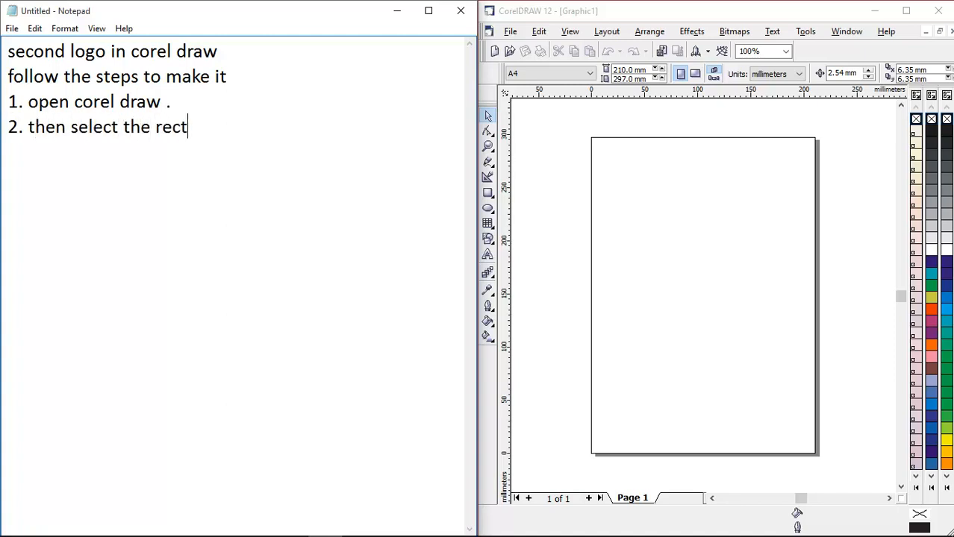
pyautogui.write('angle t')
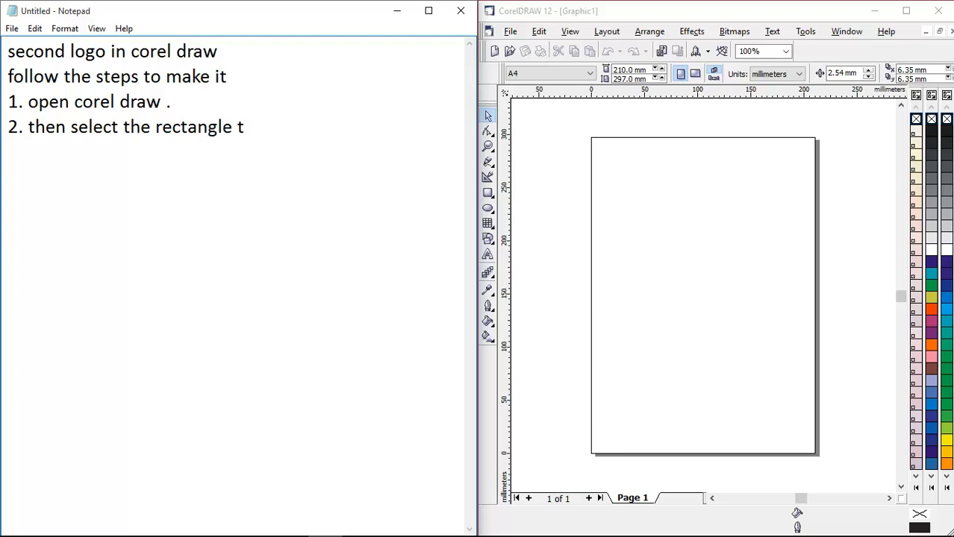
pyautogui.write('ool and ma')
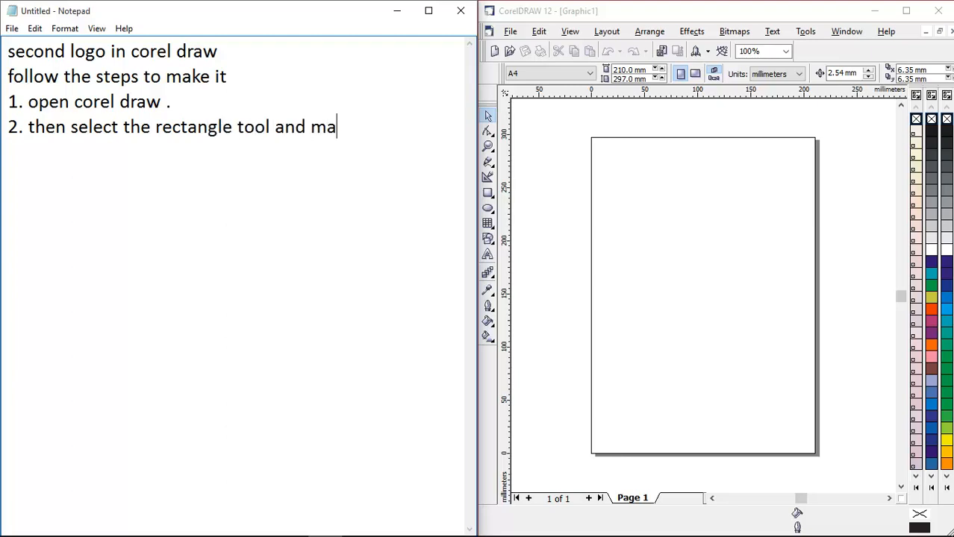
pyautogui.write('ke a rec')
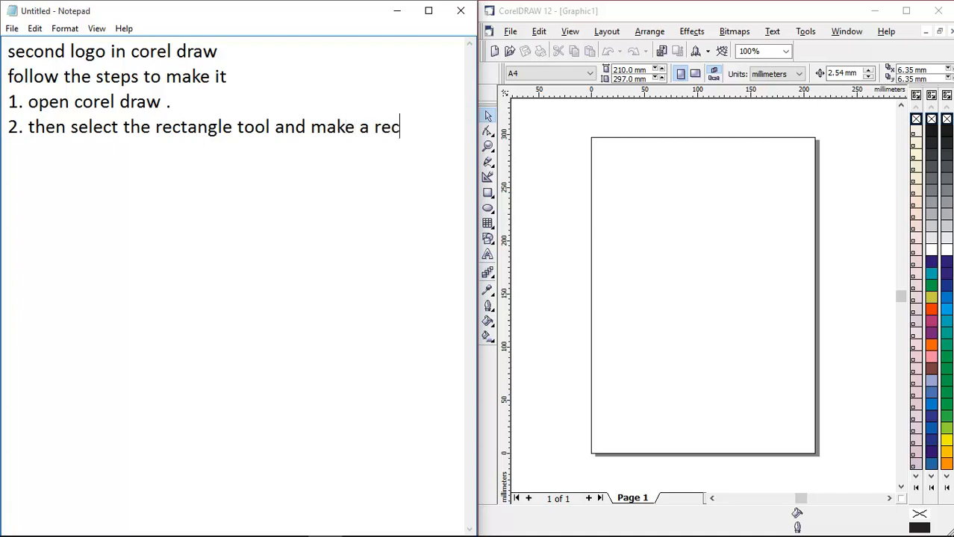
pyautogui.write('tangle. ')
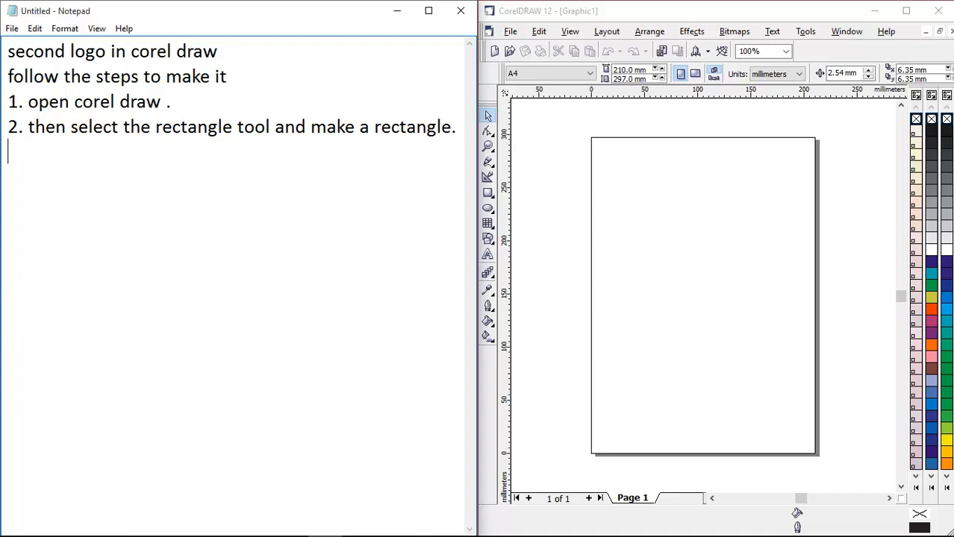
pyautogui.write('3.')
# - Switch to CorelDRAW and hide the page border
pyautogui.hotkey('alt', 'Tab')
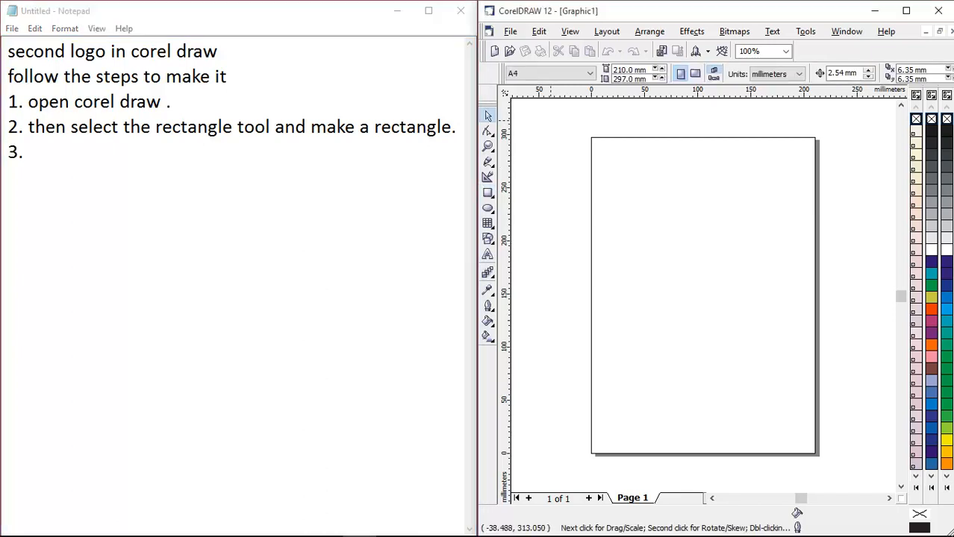
pyautogui.click(571, 31)
pyautogui.moveTo(581, 200)
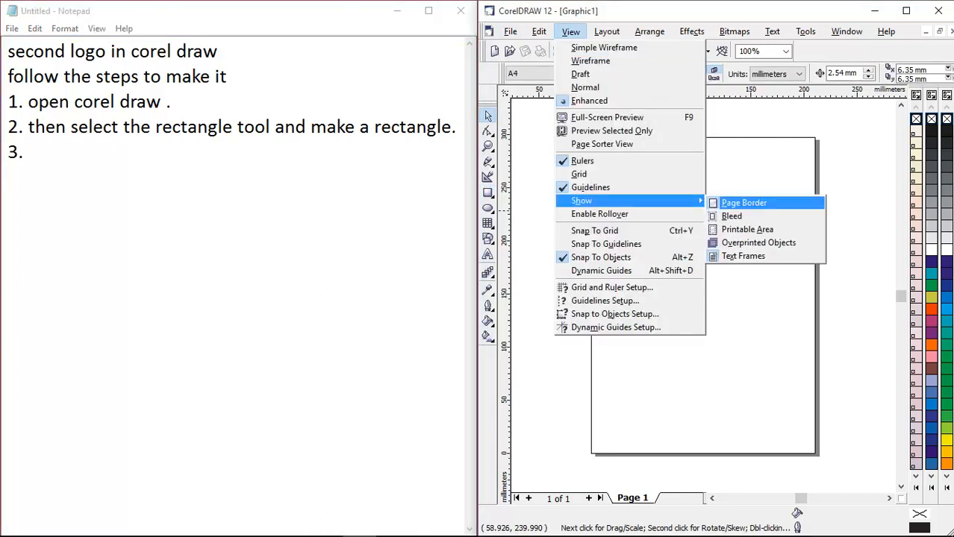
pyautogui.click(744, 202)
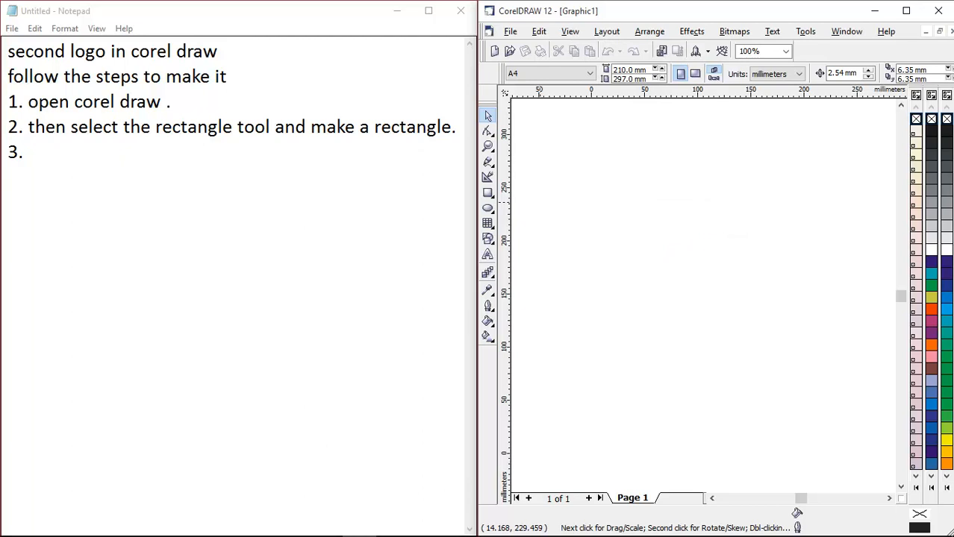
# - Draw a wide rectangle about 257 mm by 68 mm across the middle of the drawing area
pyautogui.moveTo(119, 128); pyautogui.dragTo(287, 158)
pyautogui.click(544, 180)
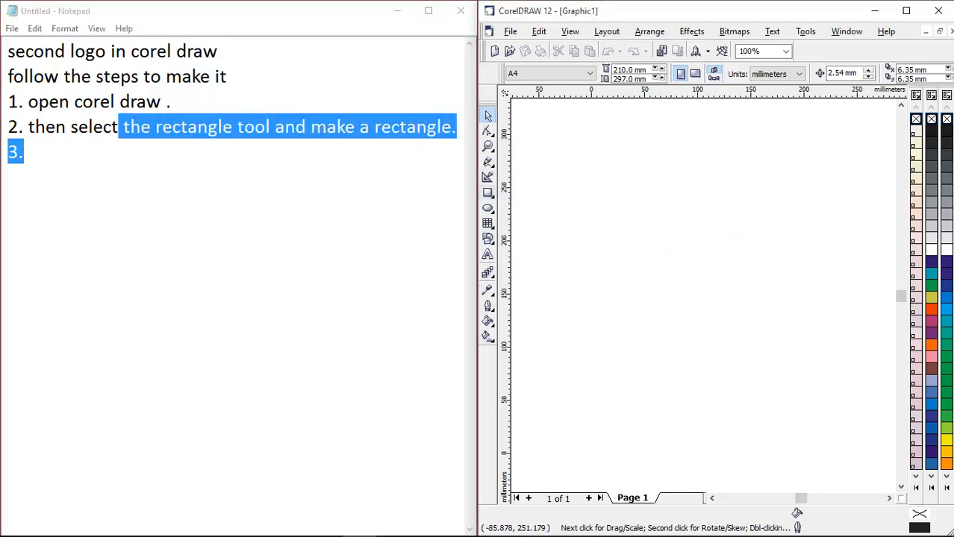
pyautogui.click(487, 194)
pyautogui.moveTo(569, 206); pyautogui.dragTo(841, 278)
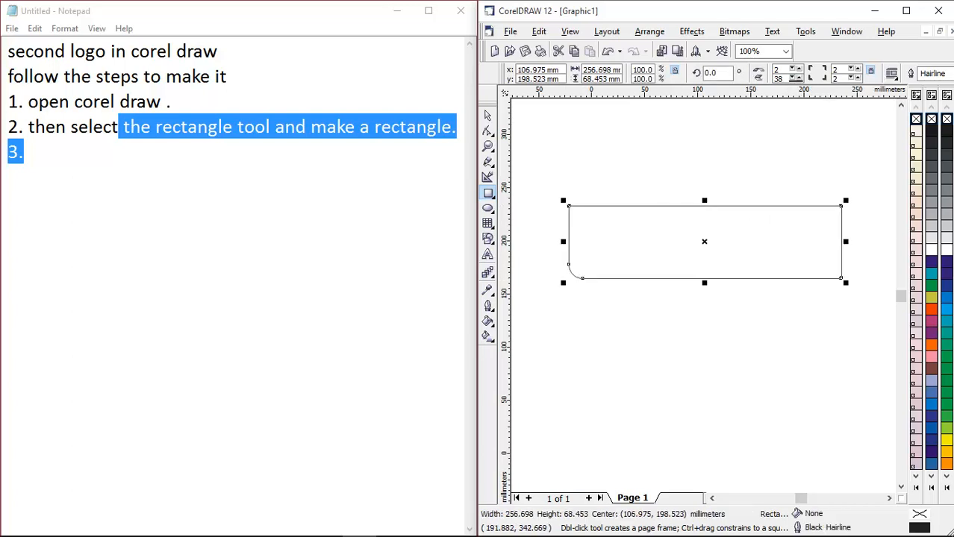
# - Set the rectangle's corner roundness to 0 and delete the tiny stray rectangle drawn inside it
pyautogui.click(794, 79)
pyautogui.write('0')
pyautogui.press('Return')
pyautogui.moveTo(660, 238); pyautogui.dragTo(664, 239)
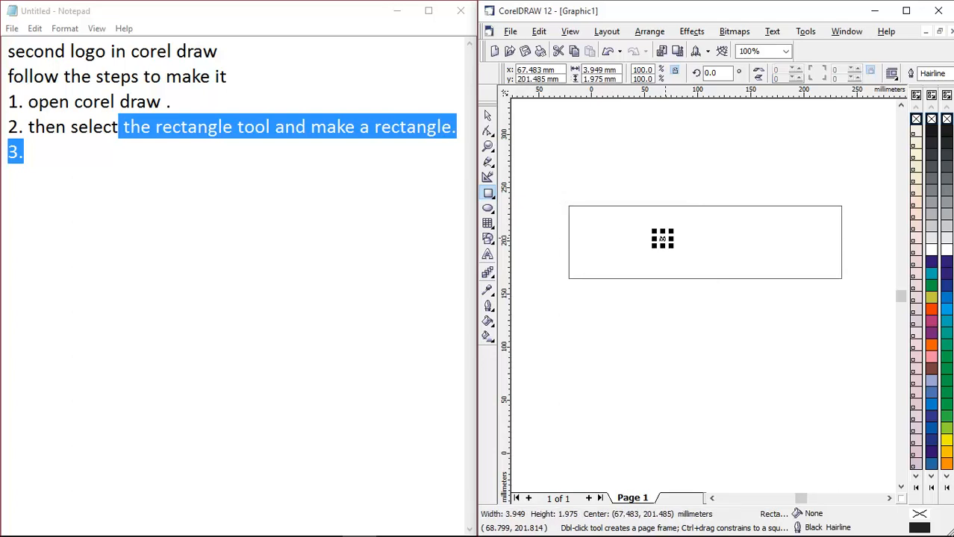
pyautogui.press('Delete')
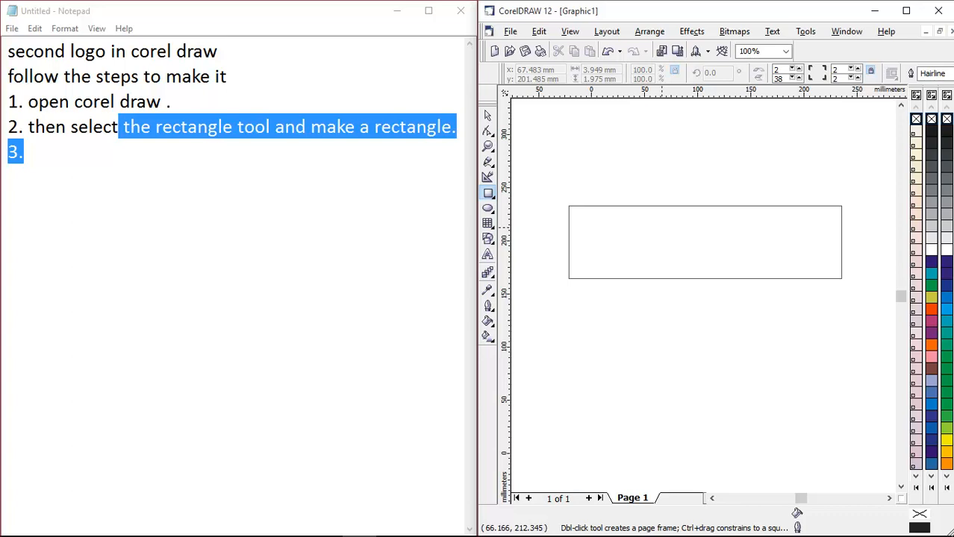
# - Switch to Notepad and complete the third instruction line as "3.then select knife tool and cut it in two half"
pyautogui.write('ct k')
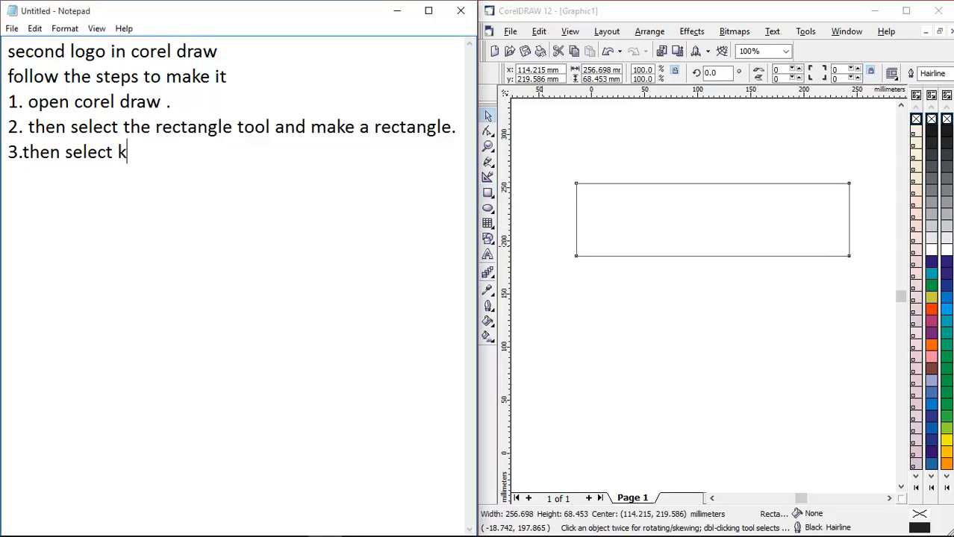
pyautogui.write('nife tool')
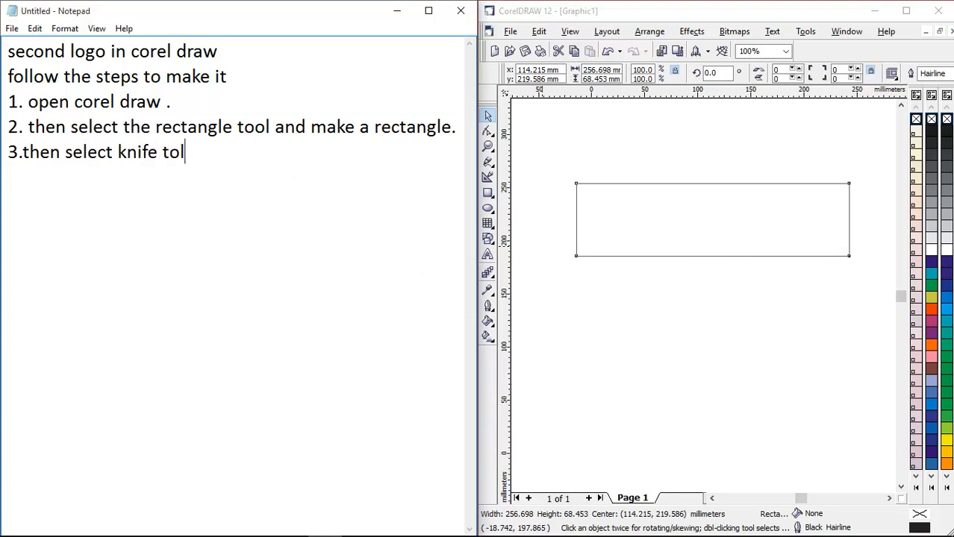
pyautogui.press('BackSpace')
pyautogui.write('ol and ')
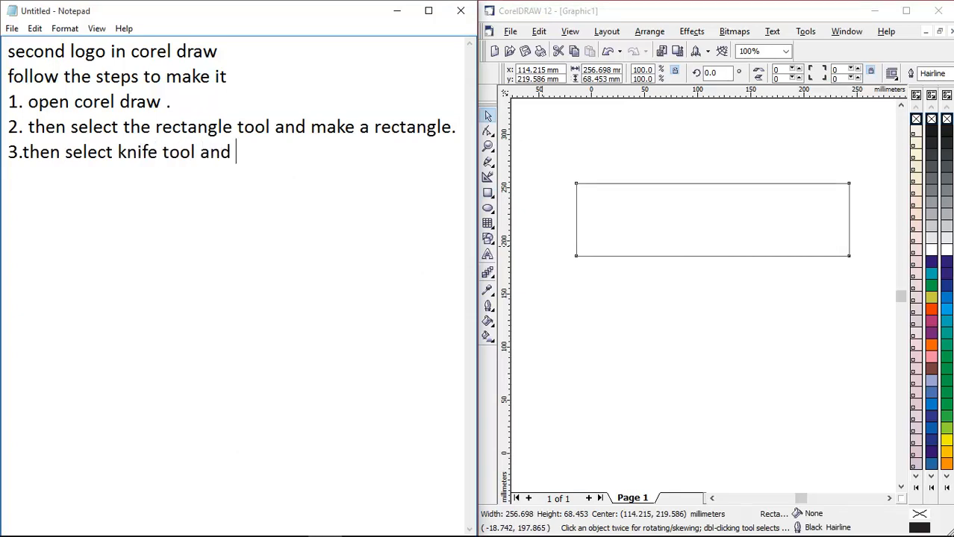
pyautogui.write('v')
pyautogui.press('BackSpace')
pyautogui.write('cut t')
pyautogui.press('BackSpace')
pyautogui.write('it n')
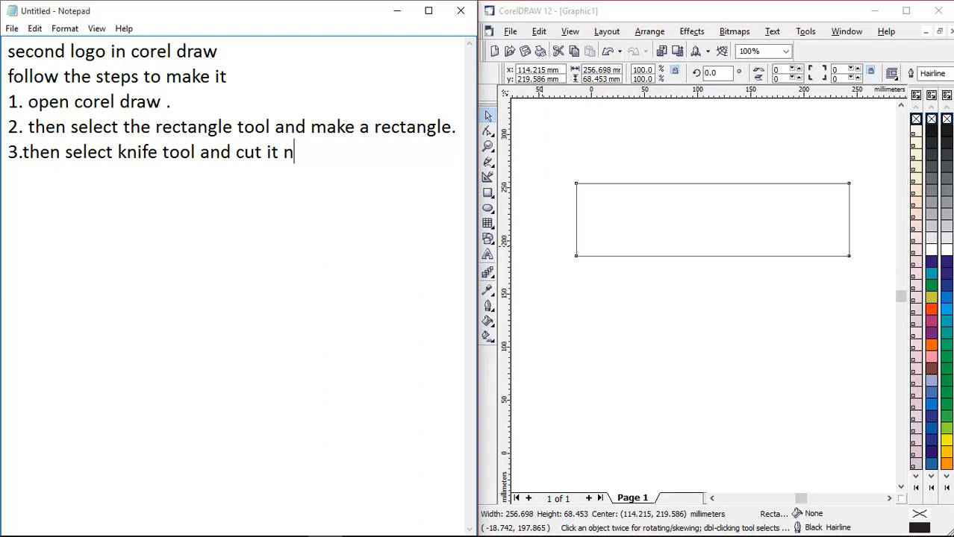
pyautogui.press('BackSpace')
pyautogui.write('in two g')
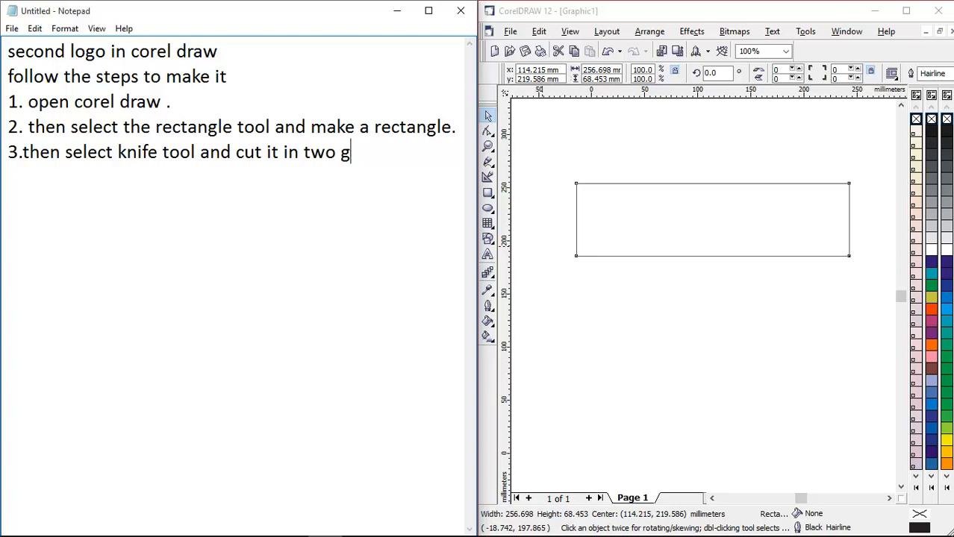
pyautogui.press('BackSpace')
pyautogui.write('half')
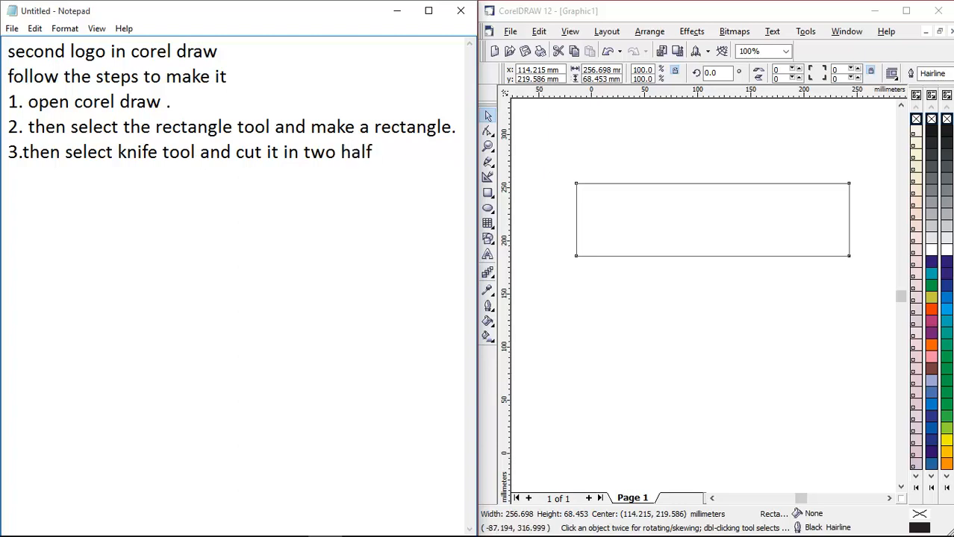
# - Switch to CorelDRAW and activate the Knife tool for cutting the rectangle
pyautogui.click(191, 151)
pyautogui.click(482, 129)
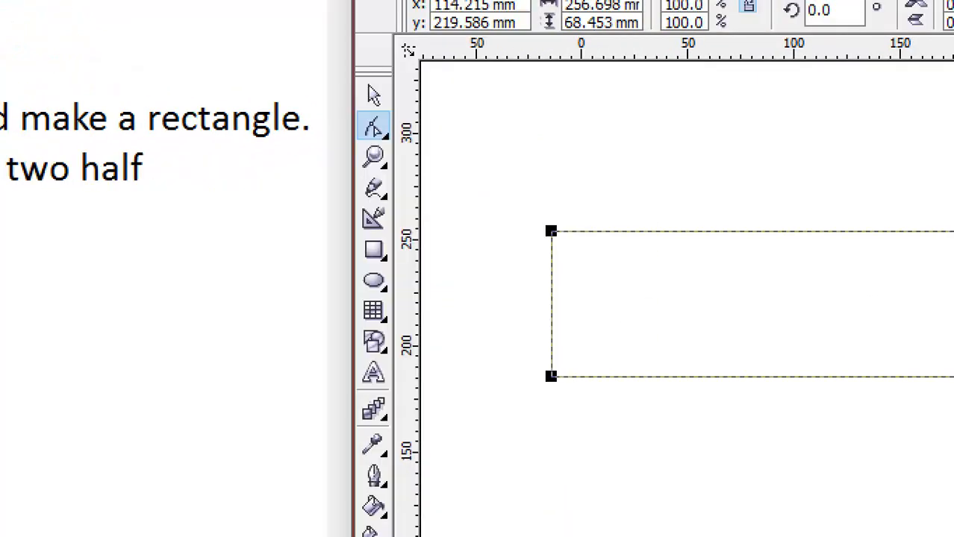
pyautogui.click(493, 138)
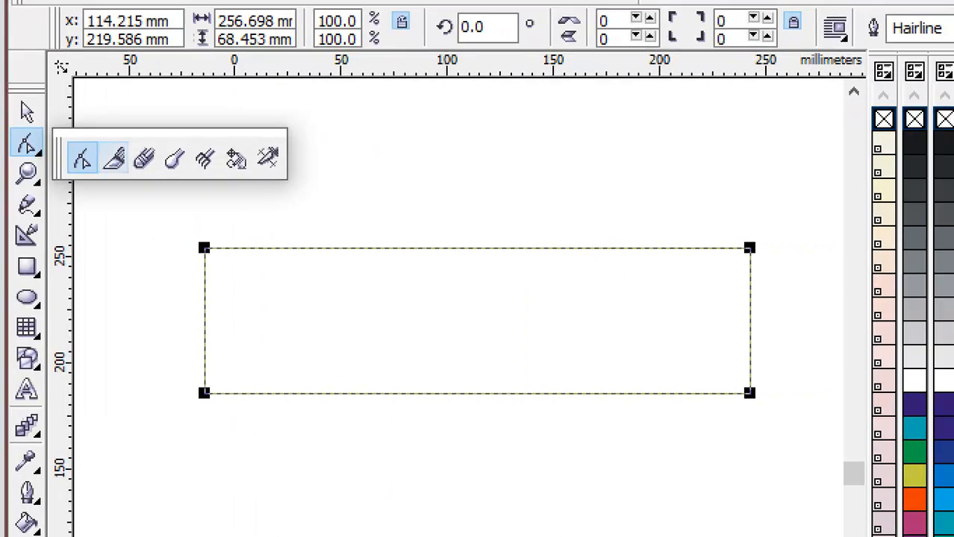
pyautogui.click(141, 149)
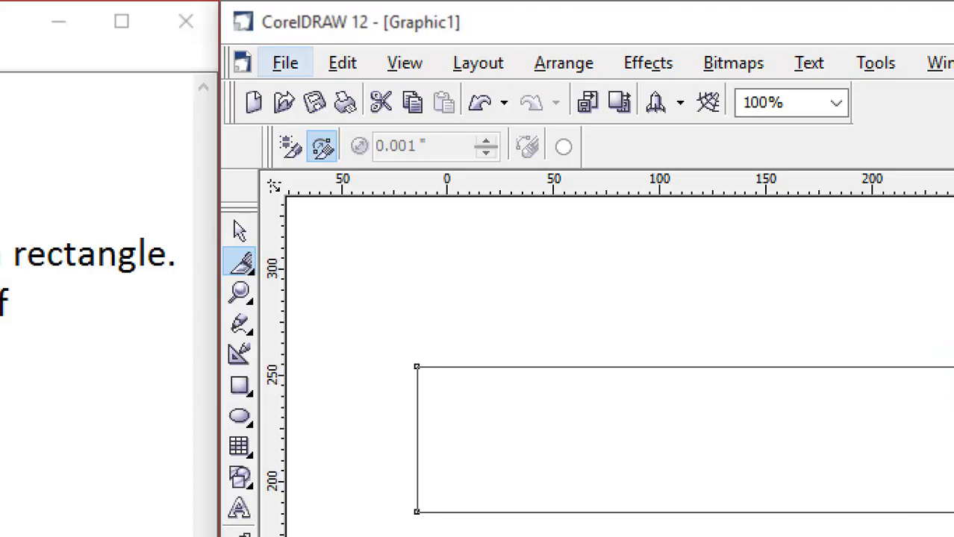
# - Turn on snapping to guidelines and snapping to the grid
pyautogui.click(286, 64)
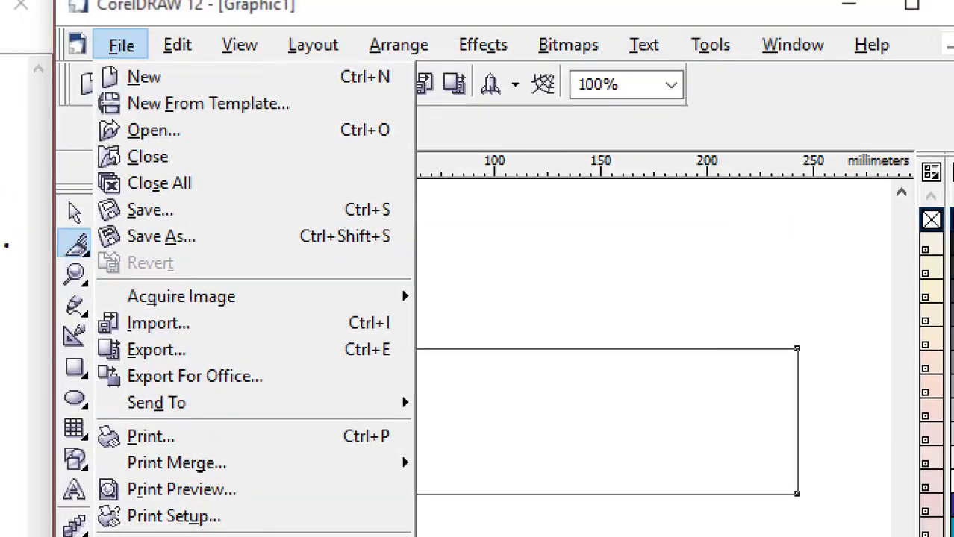
pyautogui.moveTo(240, 45)
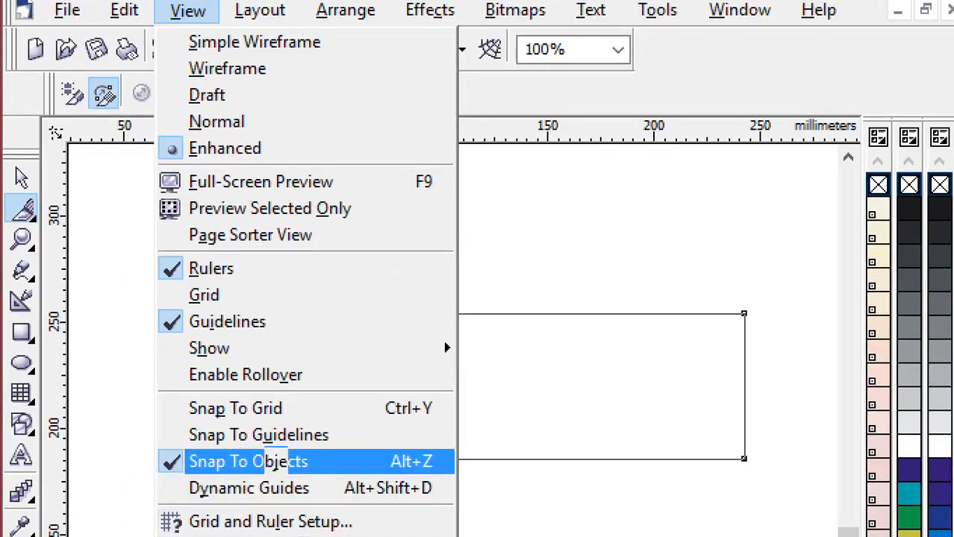
pyautogui.click(351, 497)
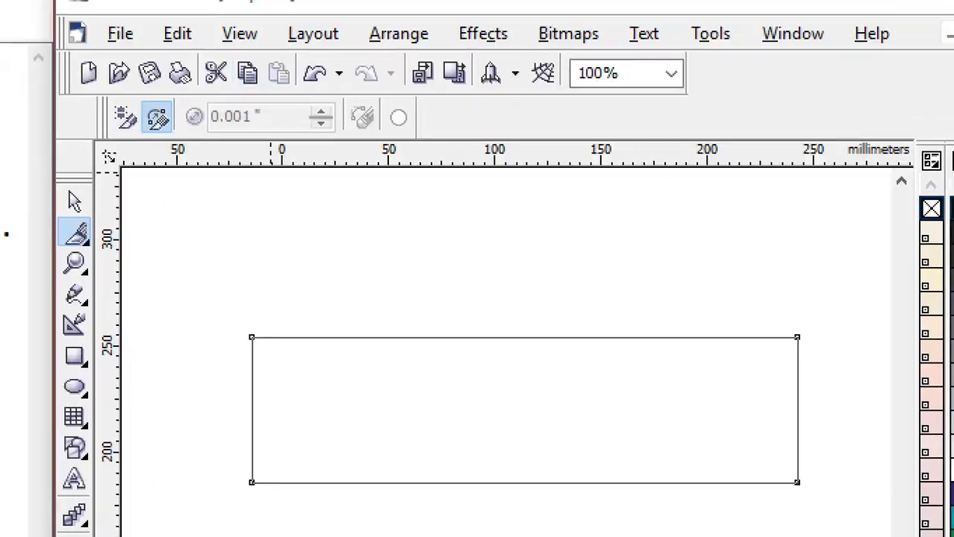
pyautogui.click(249, 50)
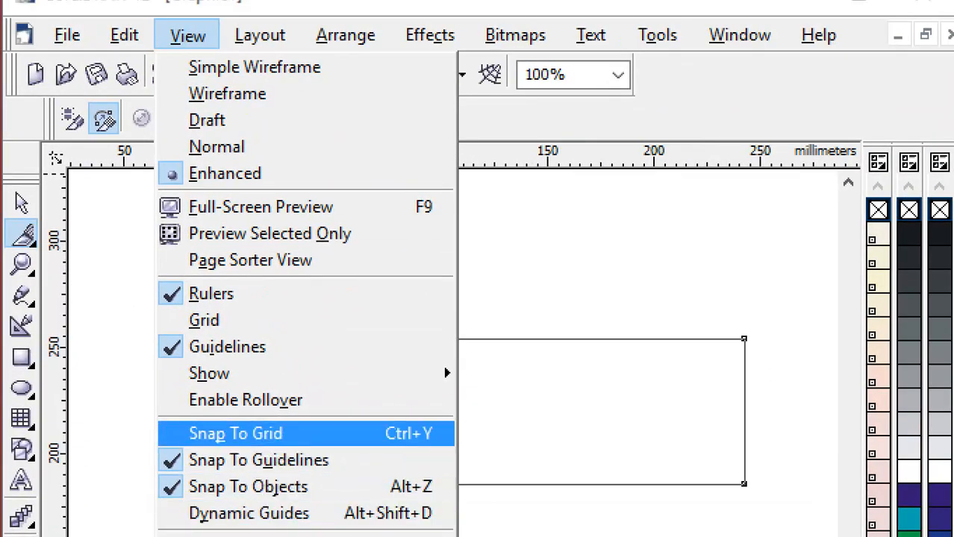
pyautogui.click(235, 433)
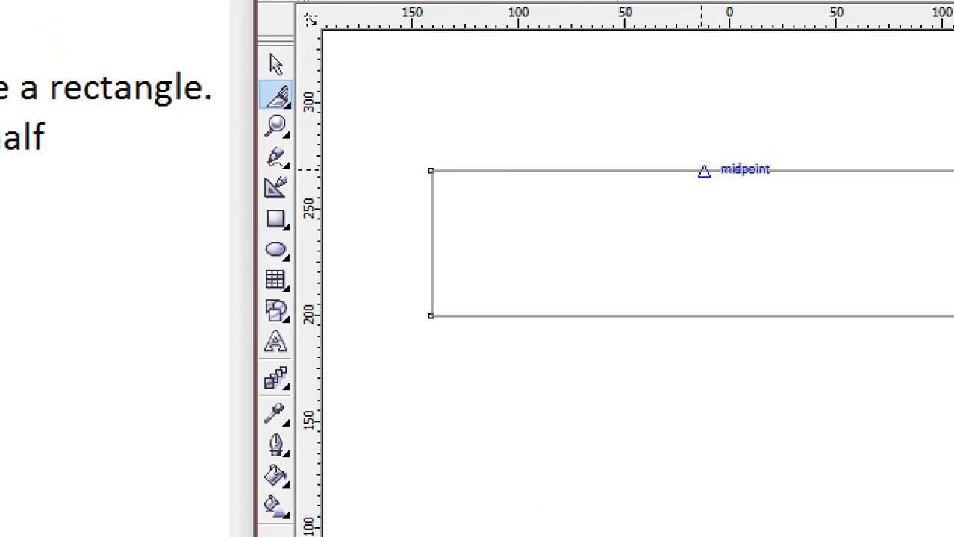
# - Cut the rectangle into two halves with the Knife tool, from the top edge's midpoint straight down to the bottom edge
pyautogui.click(704, 171)
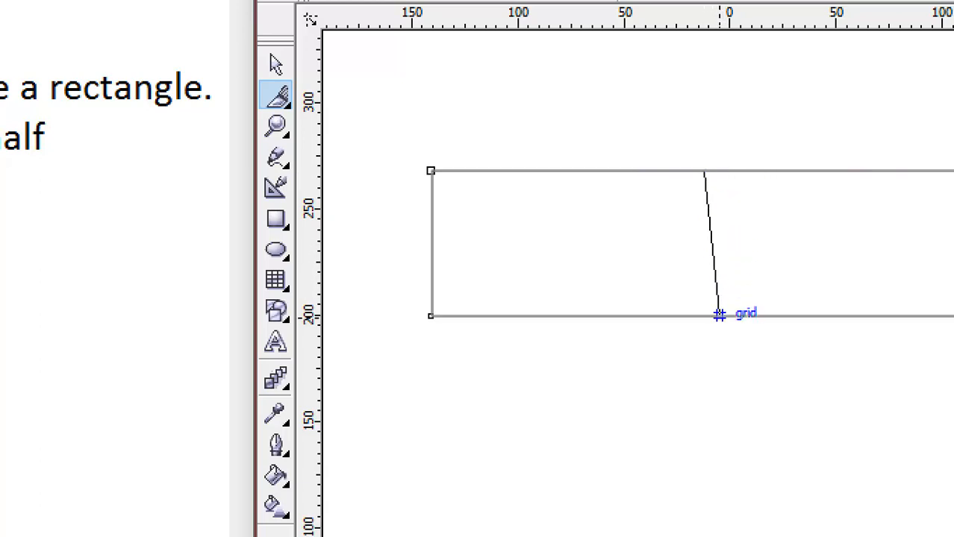
pyautogui.click(705, 315)
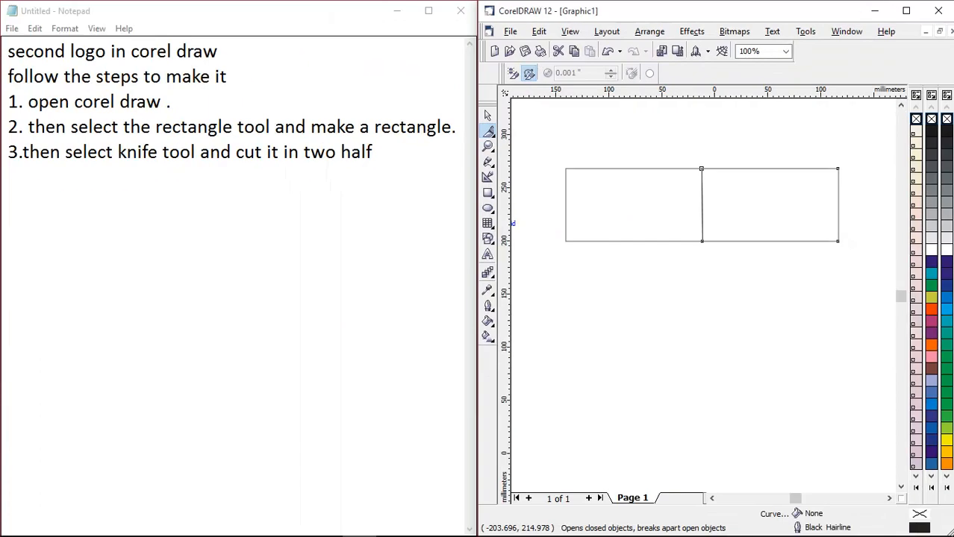
# - Switch to Notepad and add the fourth instruction line: "4. then select text tool and write air tel ( with a single space .."
pyautogui.click(378, 153)
pyautogui.press('Return')
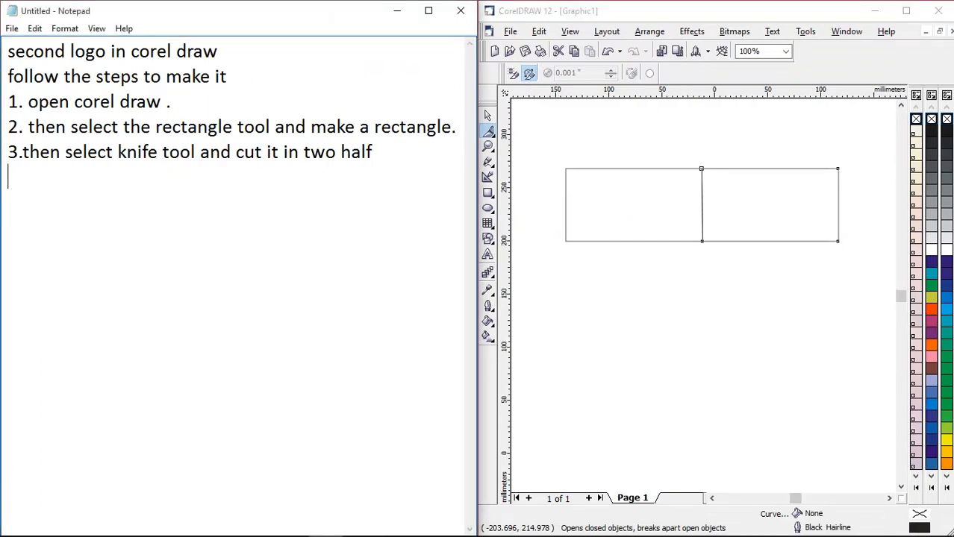
pyautogui.write('4. then ')
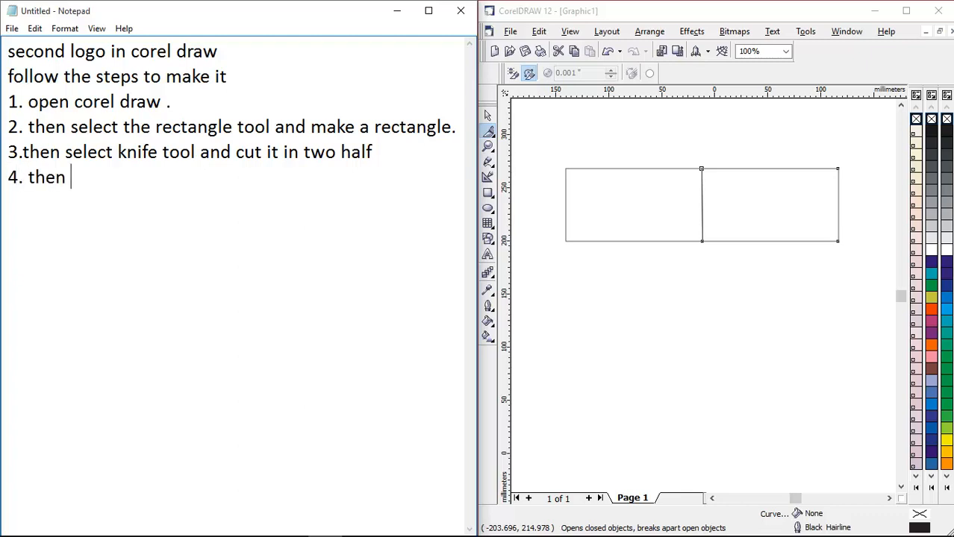
pyautogui.write('select')
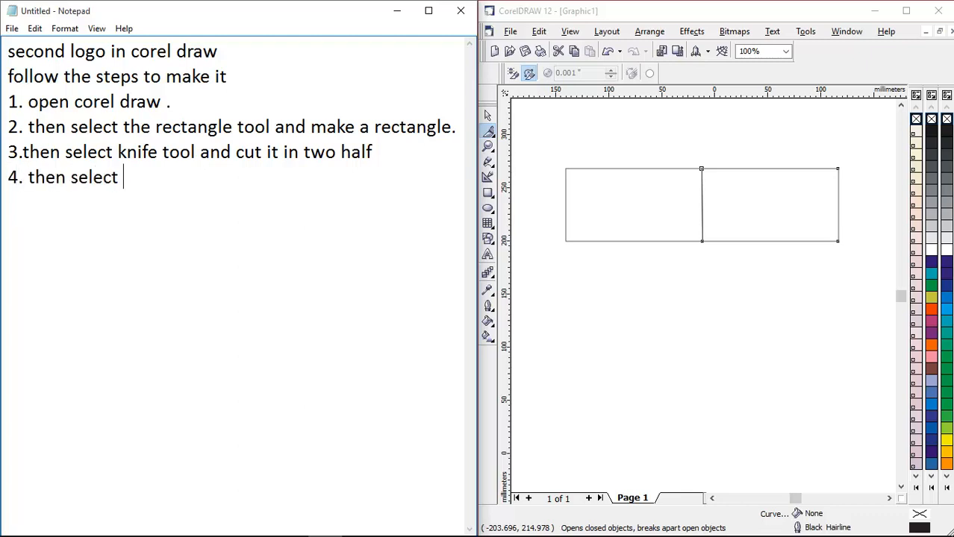
pyautogui.write(' text t')
pyautogui.write('ool and write air tel ( w')
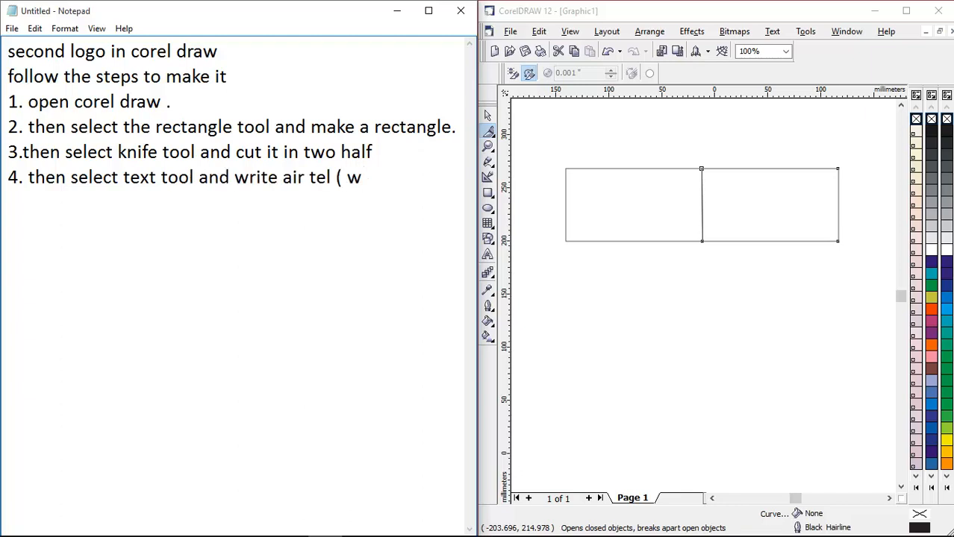
pyautogui.write('ith a singl')
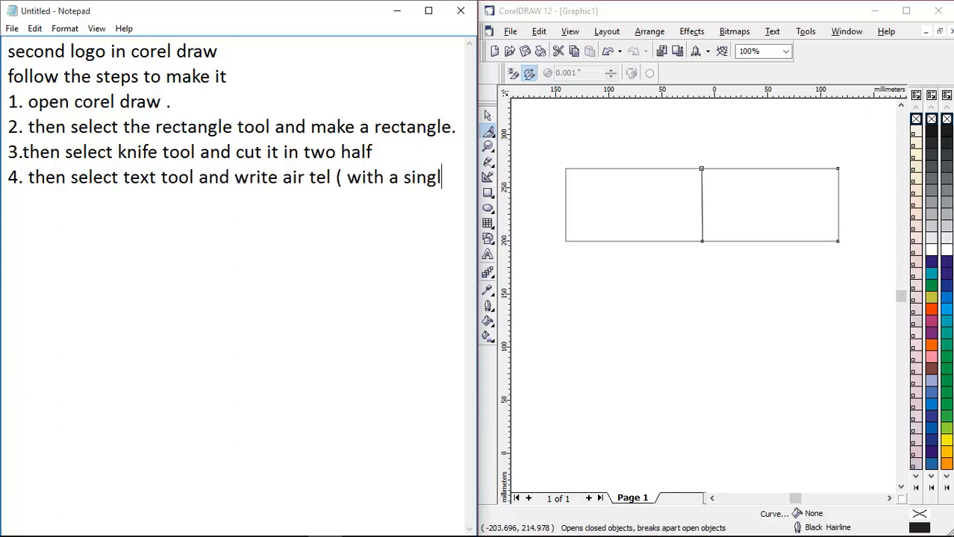
pyautogui.write('e space')
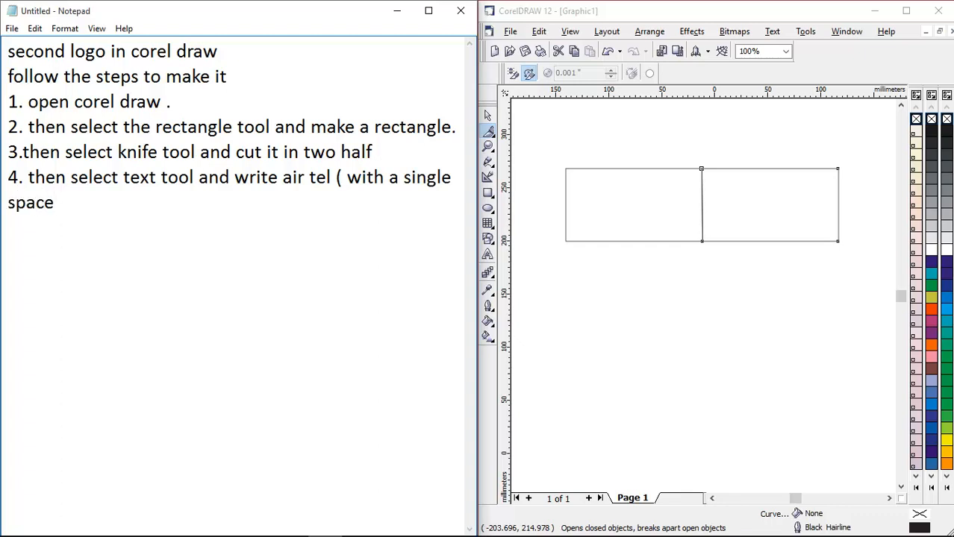
pyautogui.write(' ..')
# - Add a fifth instruction line reading "5. and then click on the arrange option and click on break text . it"
pyautogui.press('Return')
pyautogui.write('5. and')
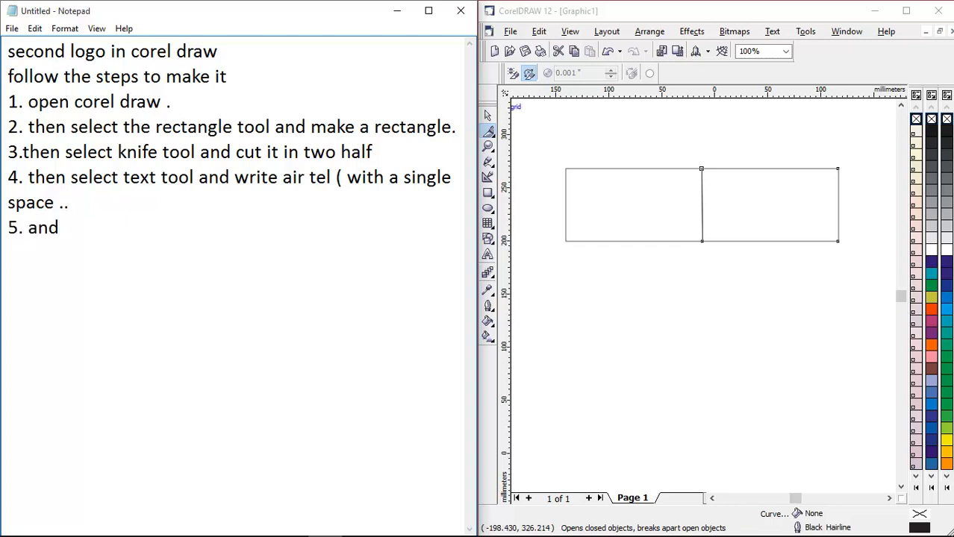
pyautogui.write(' then click on the ')
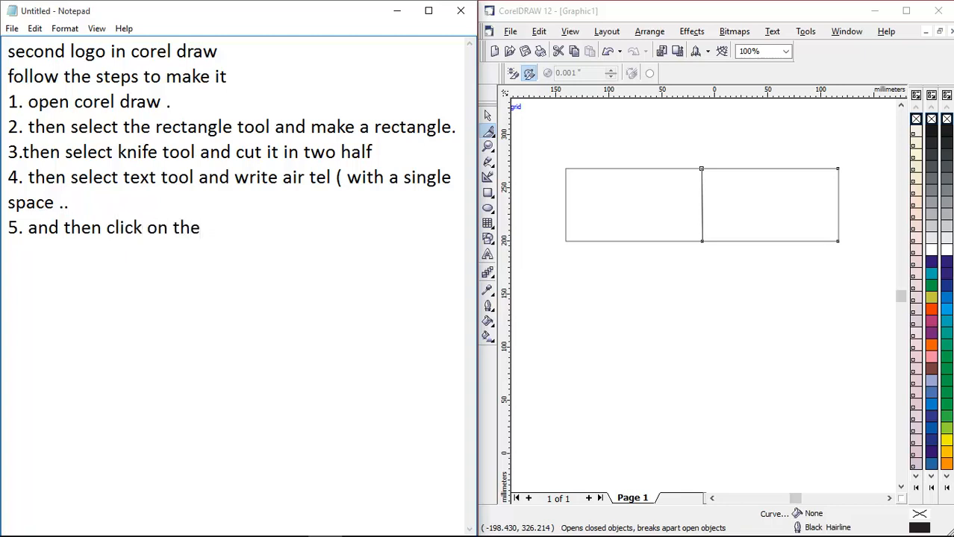
pyautogui.write('arrange ')
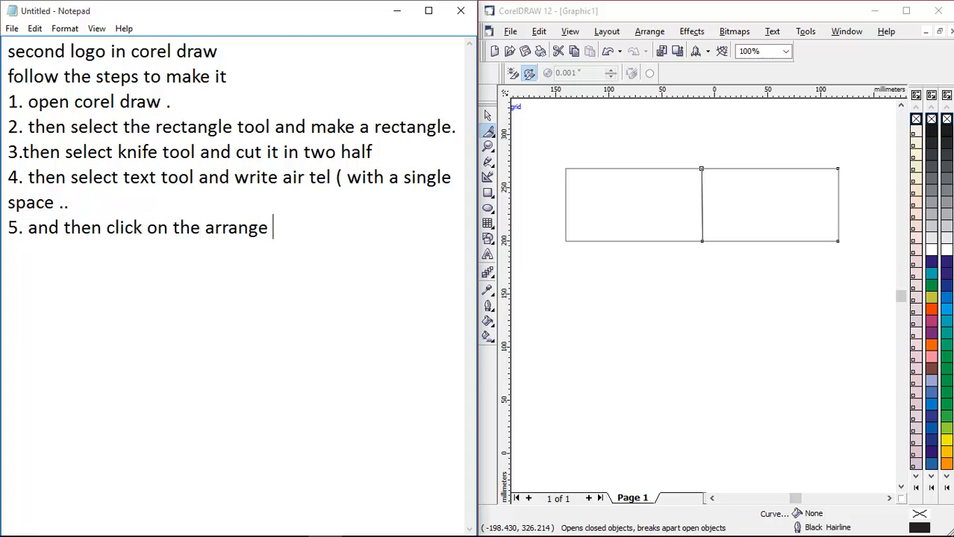
pyautogui.write('option ')
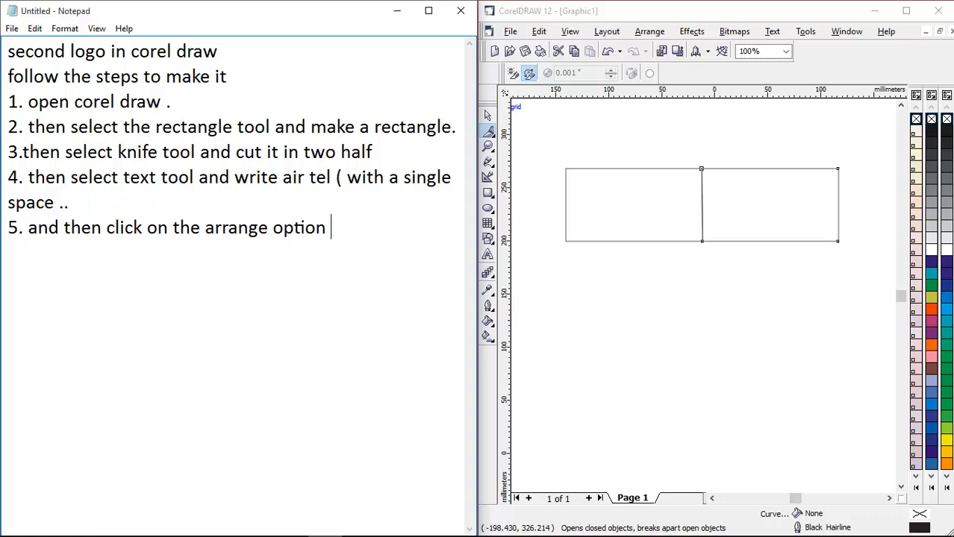
pyautogui.write('and click ')
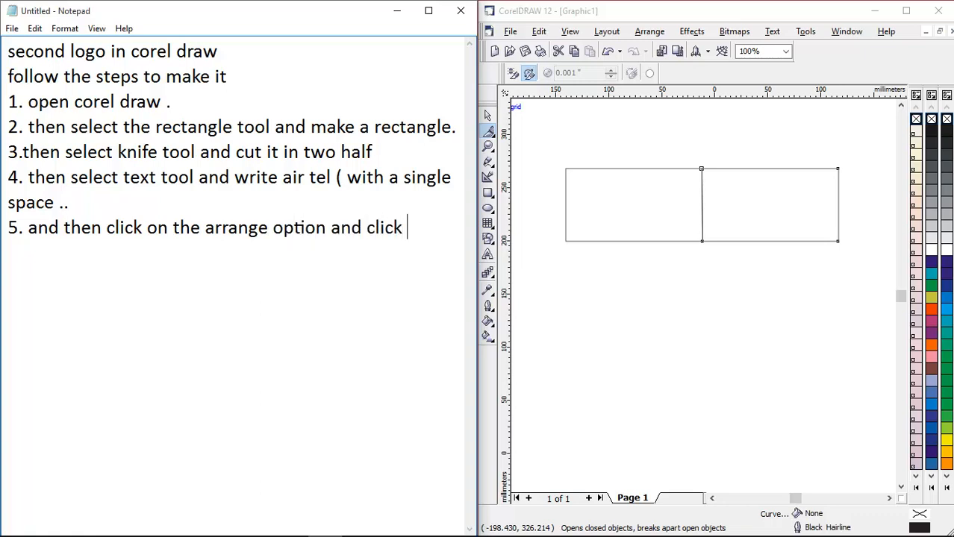
pyautogui.write('on v')
pyautogui.press('BackSpace')
pyautogui.write('bteak')
pyautogui.press('BackSpace')
pyautogui.press('BackSpace')
pyautogui.press('BackSpace')
pyautogui.press('BackSpace')
pyautogui.write('reak ')
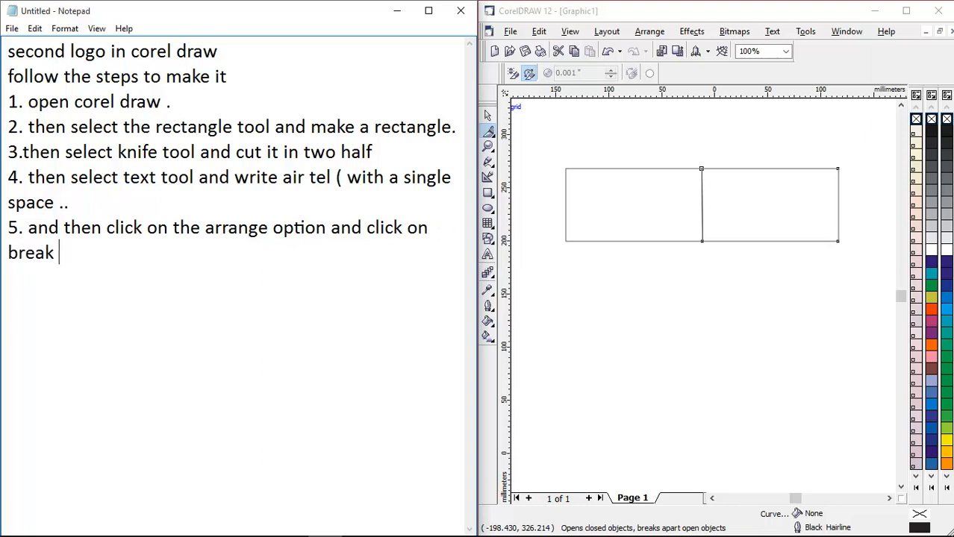
pyautogui.write('text . it ')
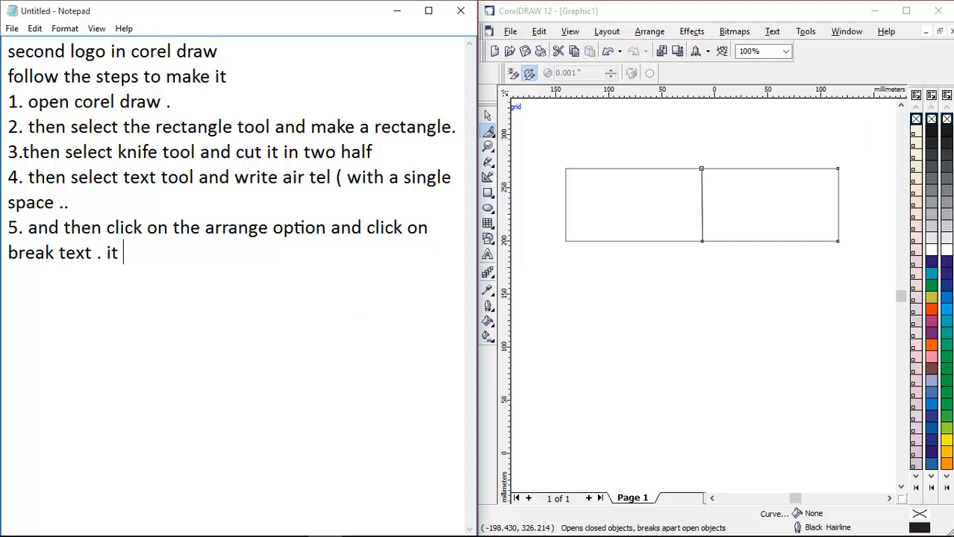
# - Complete the fifth instruction line with "will break the text in two pats"
pyautogui.write('will bre')
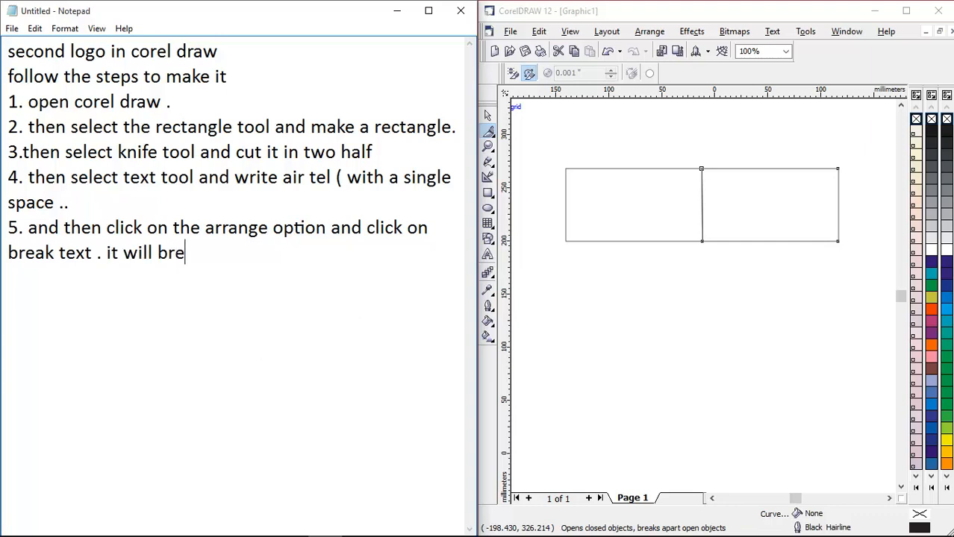
pyautogui.write('ak the tes')
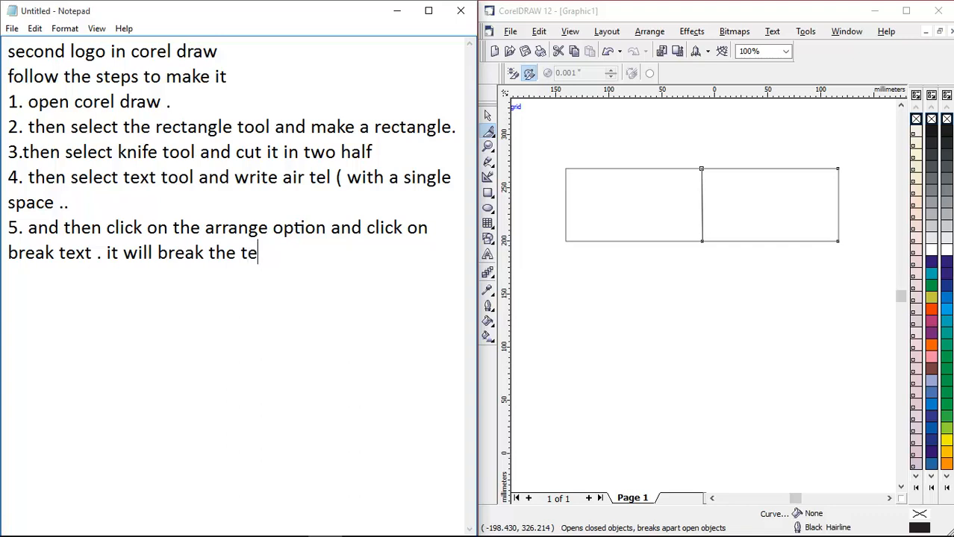
pyautogui.press('BackSpace')
pyautogui.write('xt in two p')
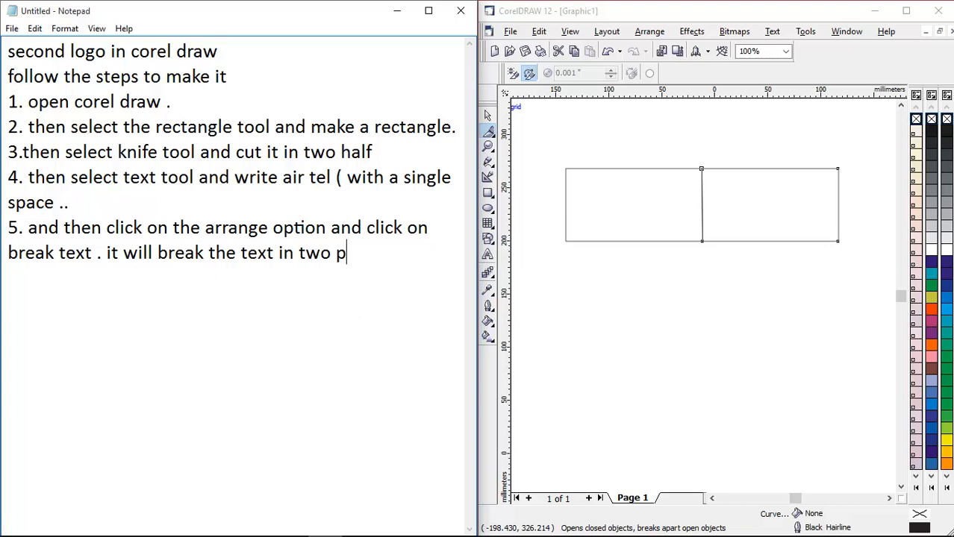
pyautogui.write('ars')
pyautogui.moveTo(102, 179); pyautogui.dragTo(191, 179)
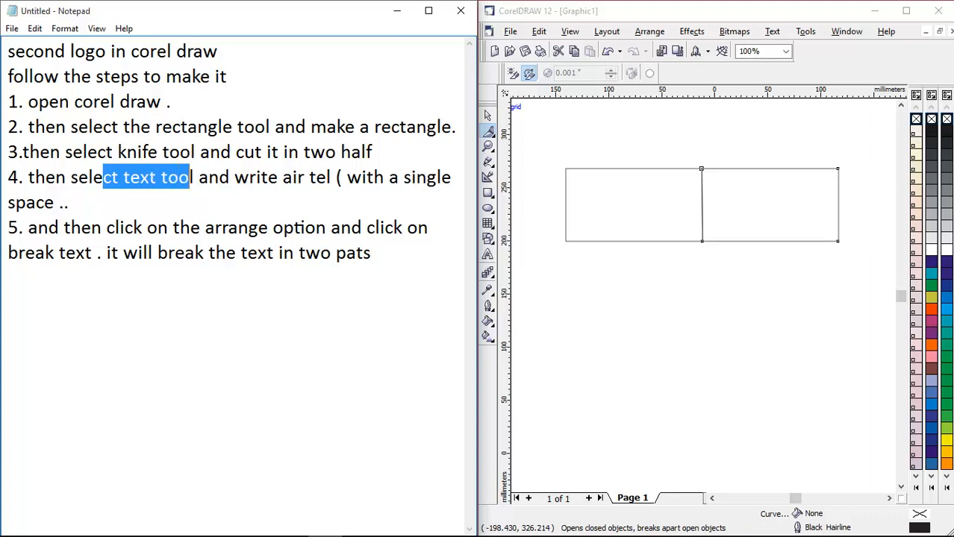
pyautogui.moveTo(260, 179); pyautogui.dragTo(317, 179)
pyautogui.moveTo(331, 178); pyautogui.dragTo(336, 178)
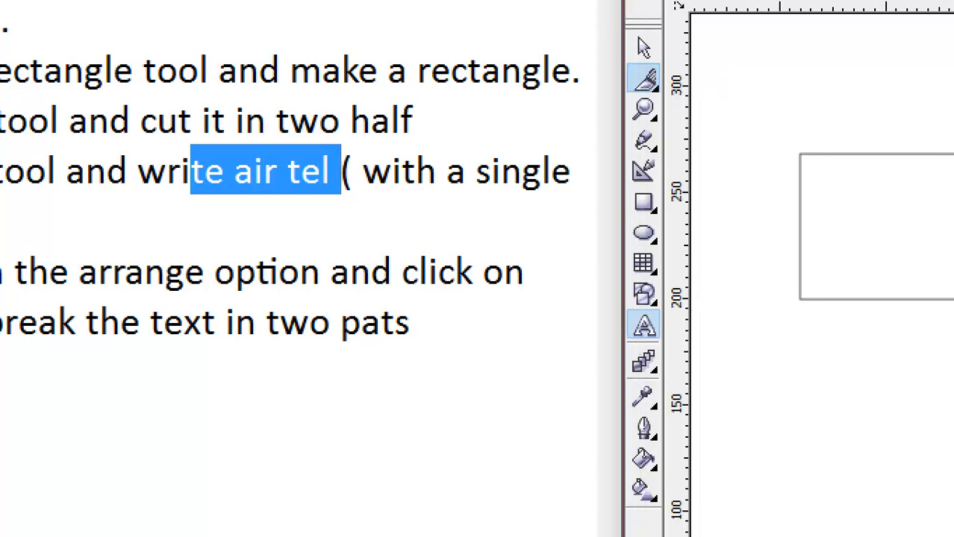
# - Switch to CorelDRAW and write the artistic text "Air tel" inside the left half of the rectangle with the Text tool
pyautogui.click(644, 326)
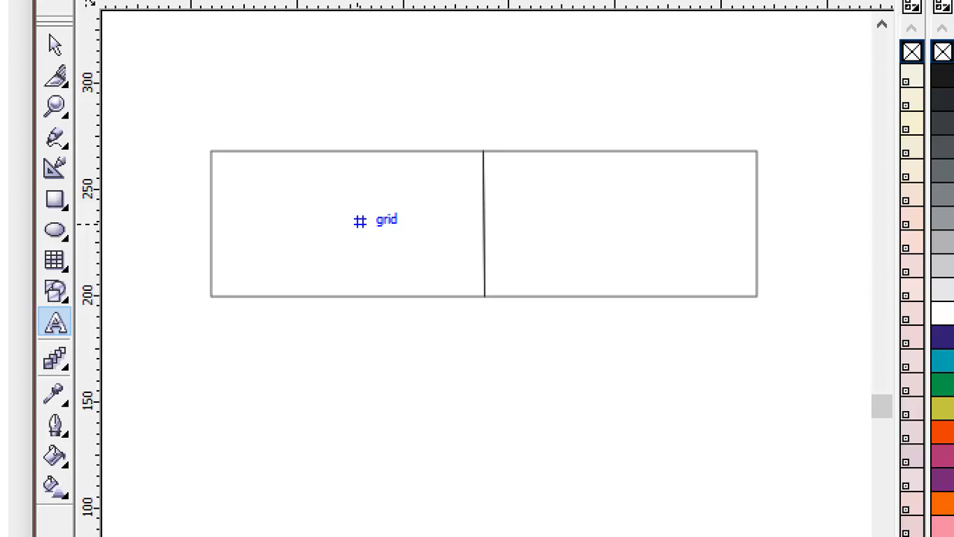
pyautogui.click(360, 221)
pyautogui.write('anit')
pyautogui.press('BackSpace')
pyautogui.press('BackSpace')
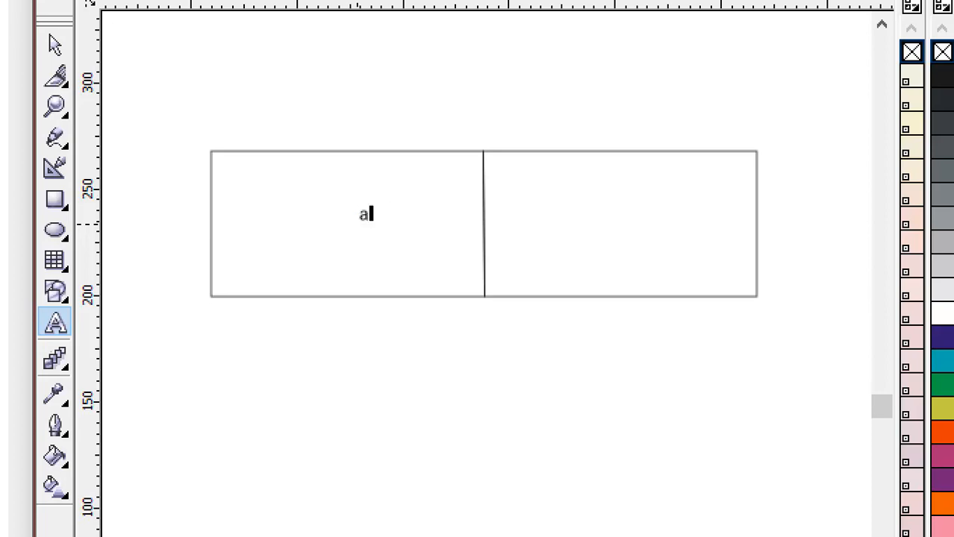
pyautogui.write('irt')
pyautogui.press('BackSpace')
pyautogui.write('tel')
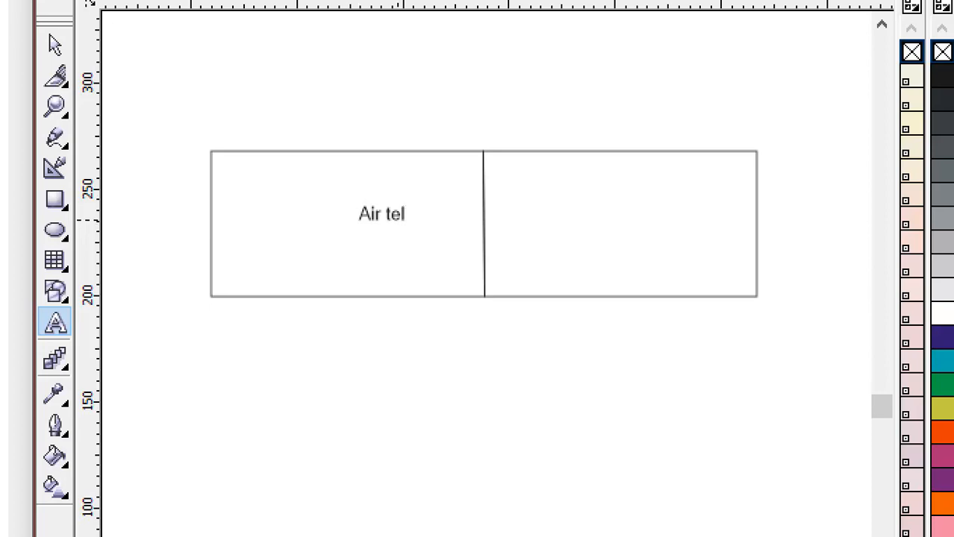
pyautogui.press('Escape')
# - Enlarge the "Air tel" text to about 144 points and place its word gap over the rectangle's cut line
pyautogui.moveTo(413, 231); pyautogui.dragTo(637, 295)
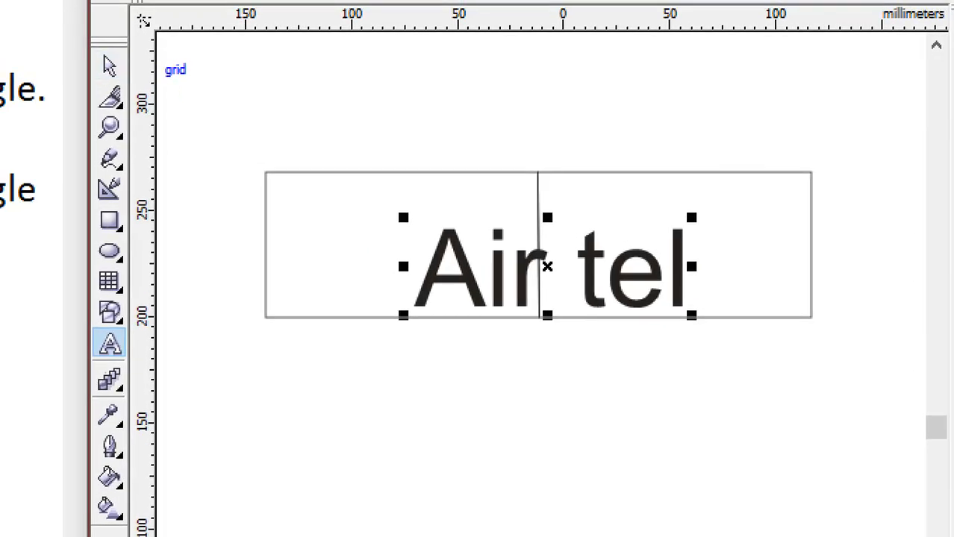
pyautogui.click(110, 66)
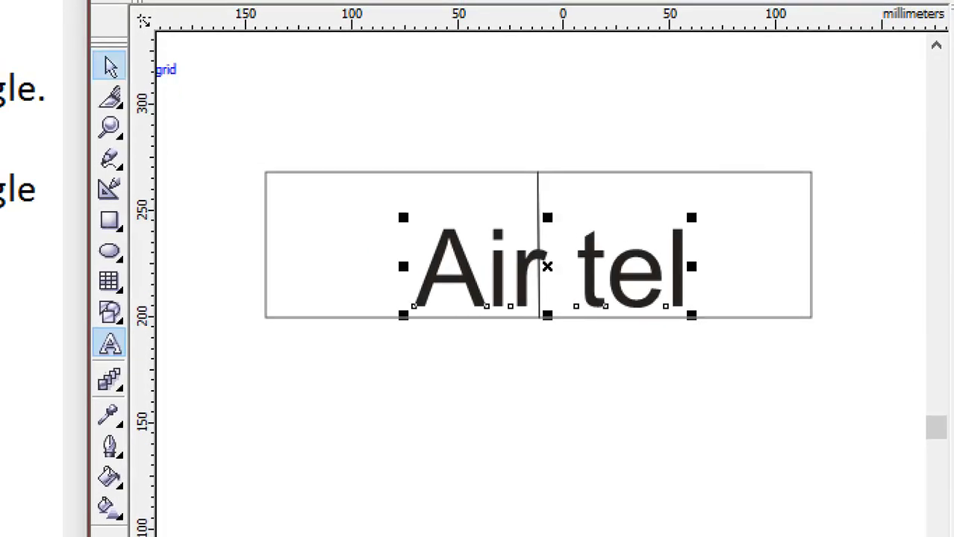
pyautogui.moveTo(473, 284); pyautogui.dragTo(454, 262)
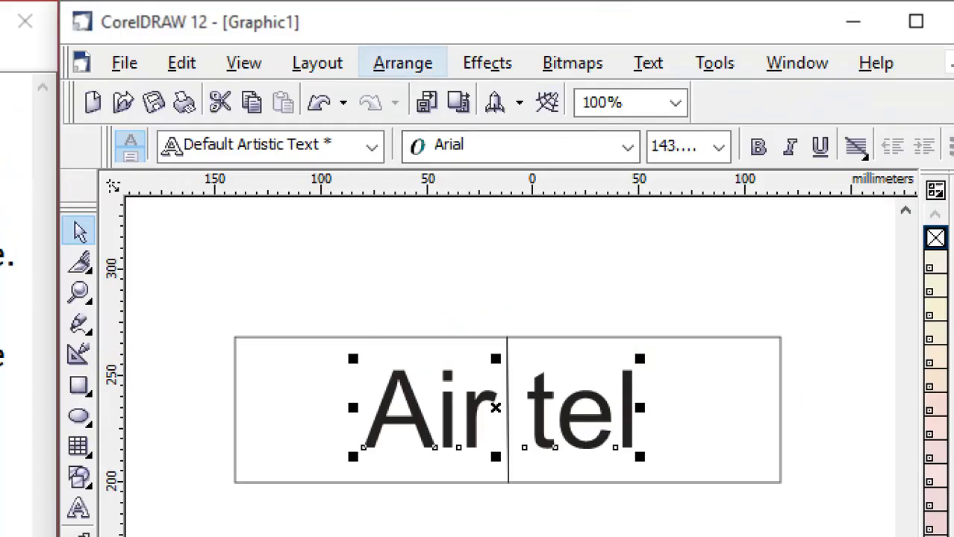
# - Break the artistic text apart into two words and reposition "Air" in the left half and "tel" in the right half
pyautogui.click(402, 63)
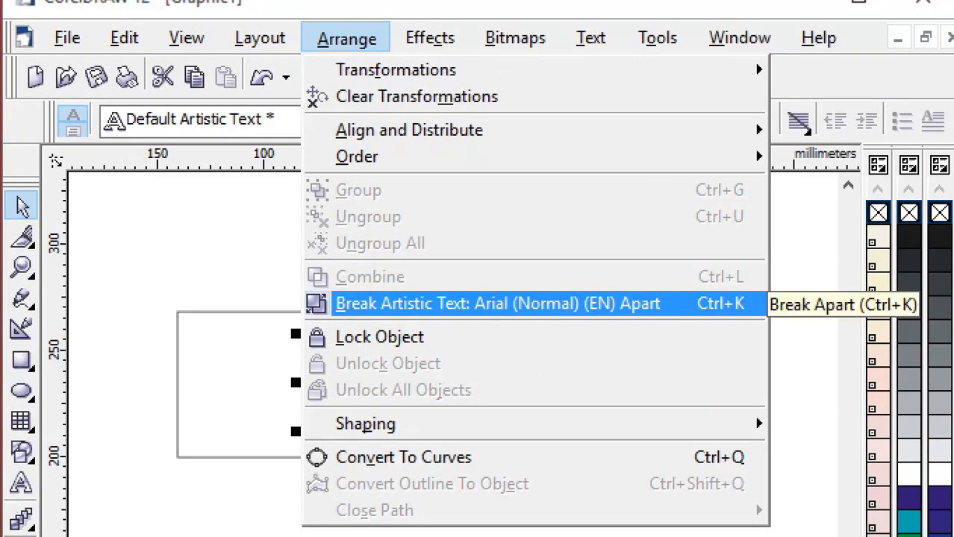
pyautogui.click(316, 303)
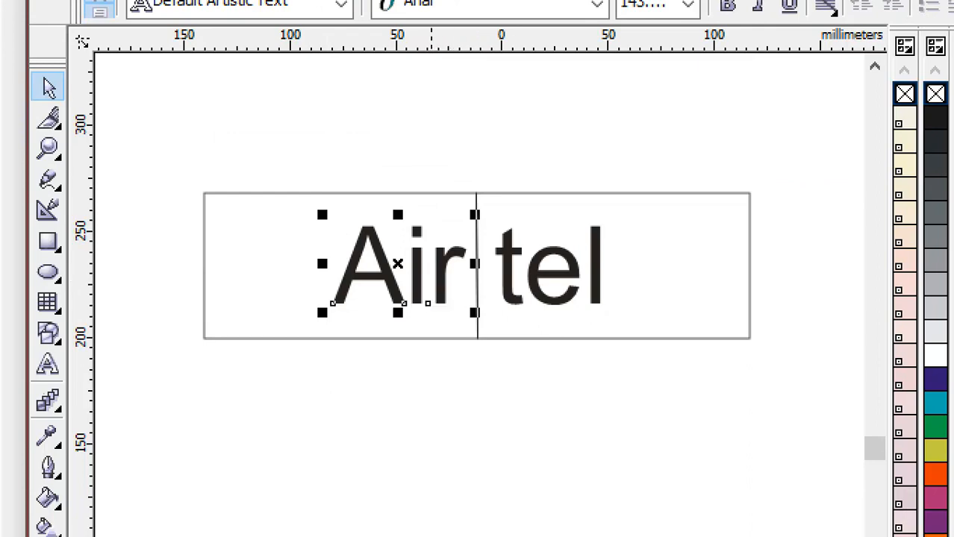
pyautogui.click(432, 388)
pyautogui.moveTo(419, 260); pyautogui.dragTo(376, 262)
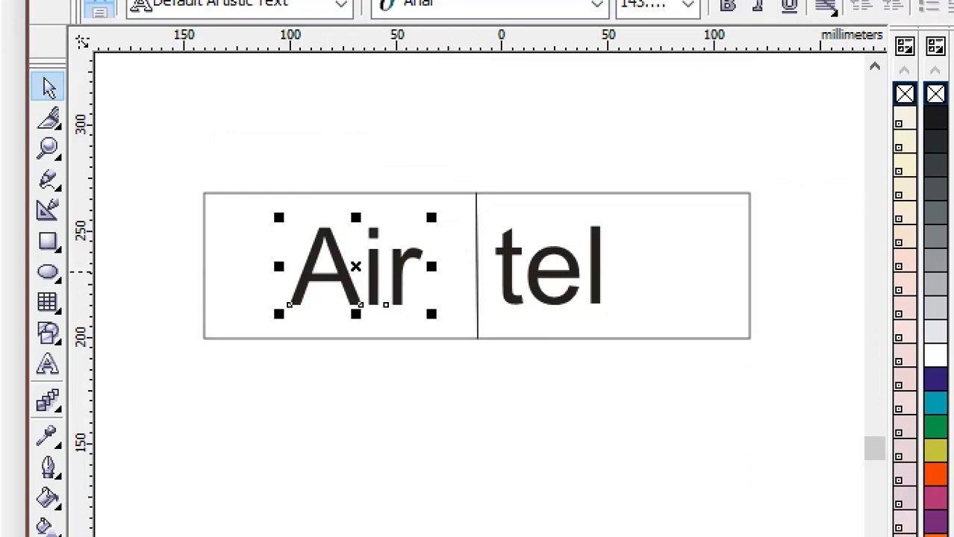
pyautogui.moveTo(509, 268); pyautogui.dragTo(544, 267)
pyautogui.click(529, 407)
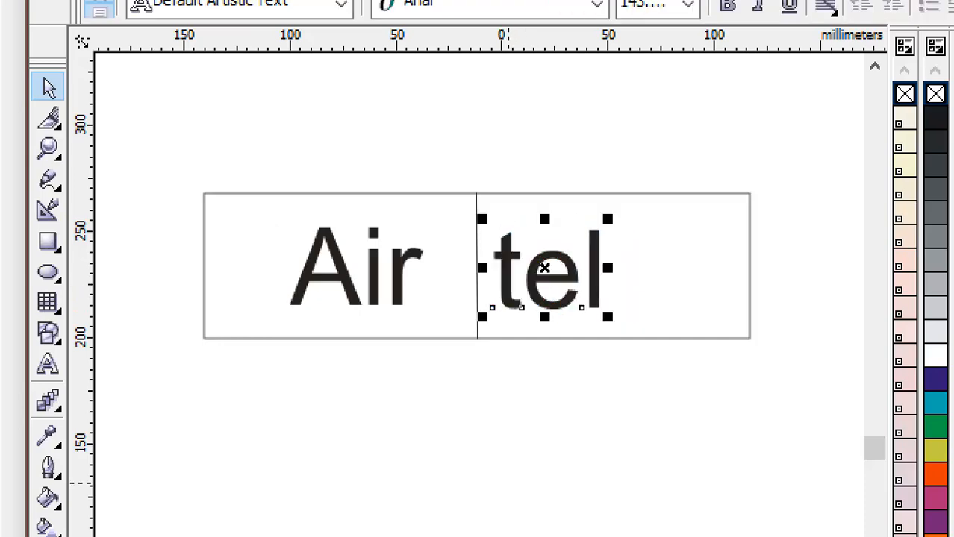
pyautogui.click(509, 483)
pyautogui.click(511, 286)
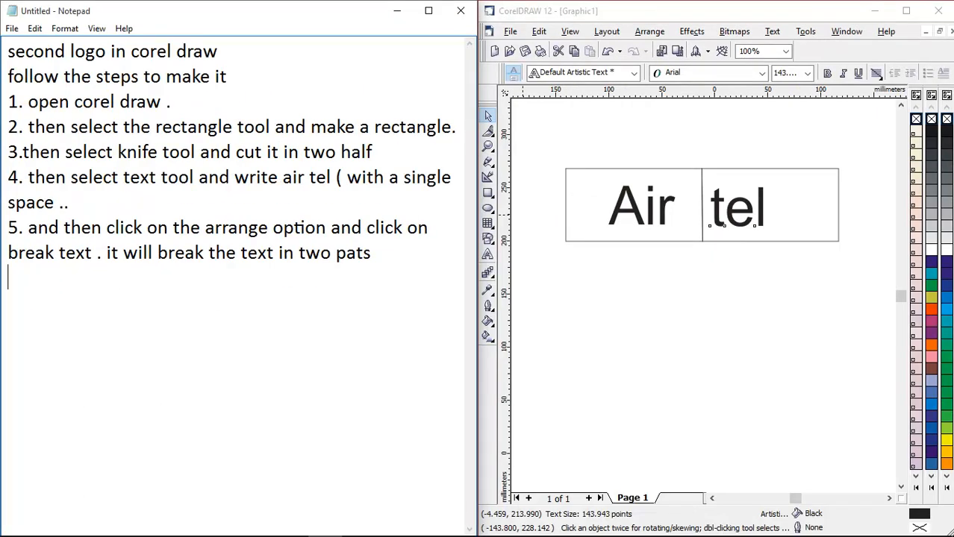
# - Switch to Notepad and write the sixth instruction line: "6. then change the ( tel ) font"
pyautogui.write('6. then ')
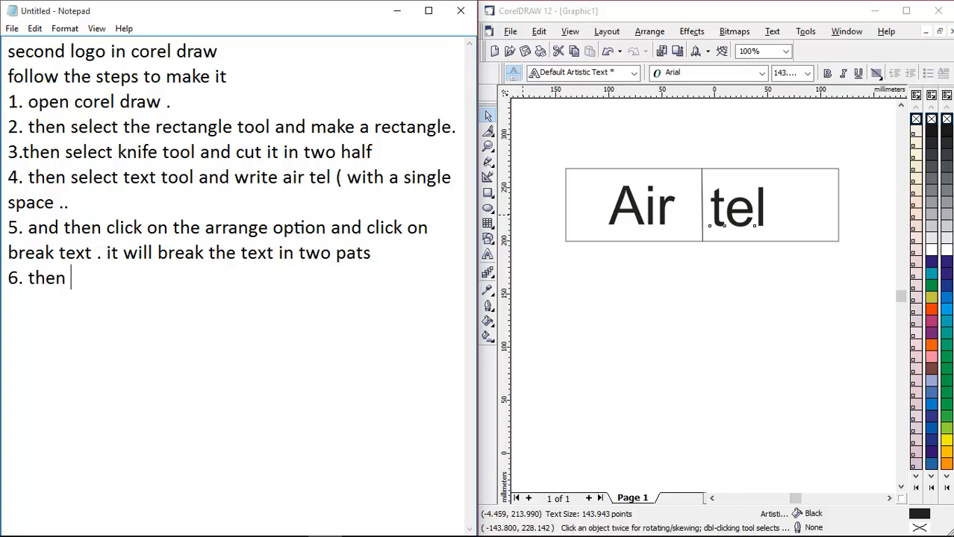
pyautogui.write('change the te')
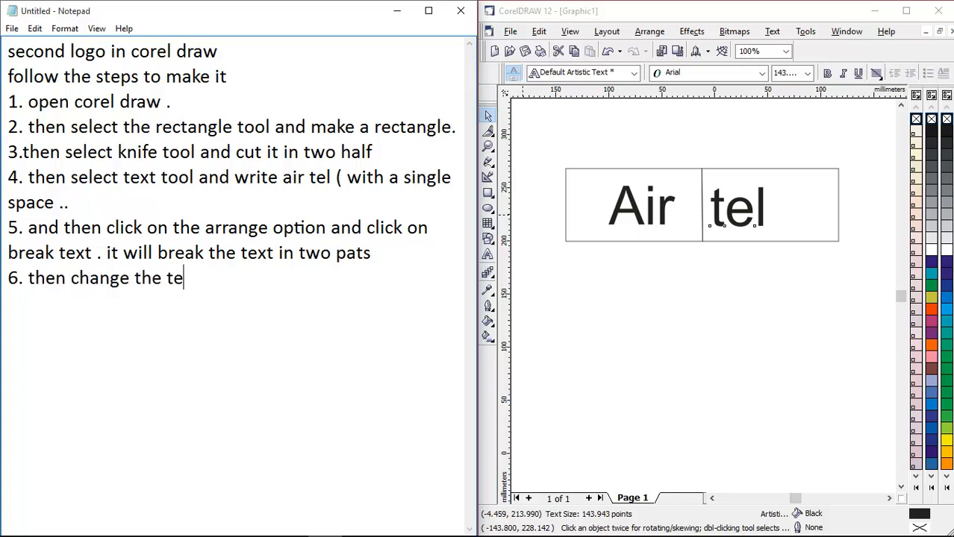
pyautogui.write('l (')
pyautogui.press('BackSpace')
pyautogui.press('BackSpace')
pyautogui.press('BackSpace')
pyautogui.press('BackSpace')
pyautogui.press('BackSpace')
pyautogui.press('BackSpace')
pyautogui.write('( tel font')
pyautogui.press('Left')
pyautogui.press('Left')
pyautogui.press('Left')
pyautogui.press('Left')
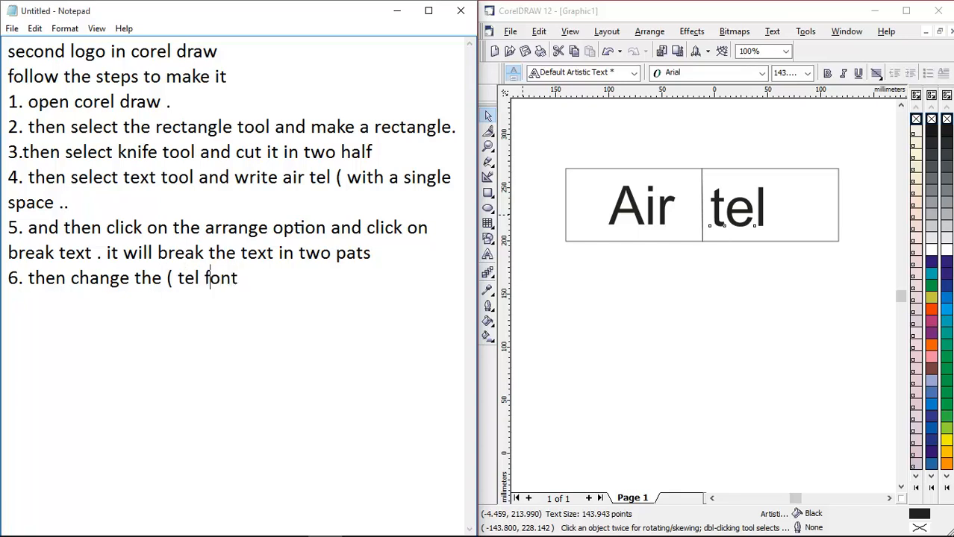
pyautogui.write(')')
# - Switch to CorelDRAW and format the word "tel" in bold Century Gothic with the Text tool
pyautogui.click(564, 212)
pyautogui.click(488, 254)
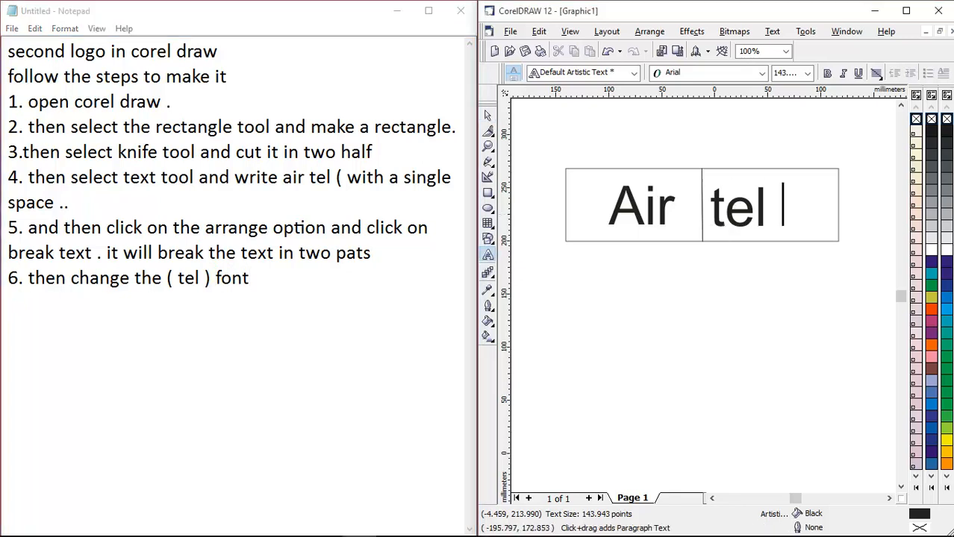
pyautogui.press('Left')
pyautogui.hotkey('shift', 'Left')
pyautogui.hotkey('shift', 'Left')
pyautogui.hotkey('shift', 'Left')
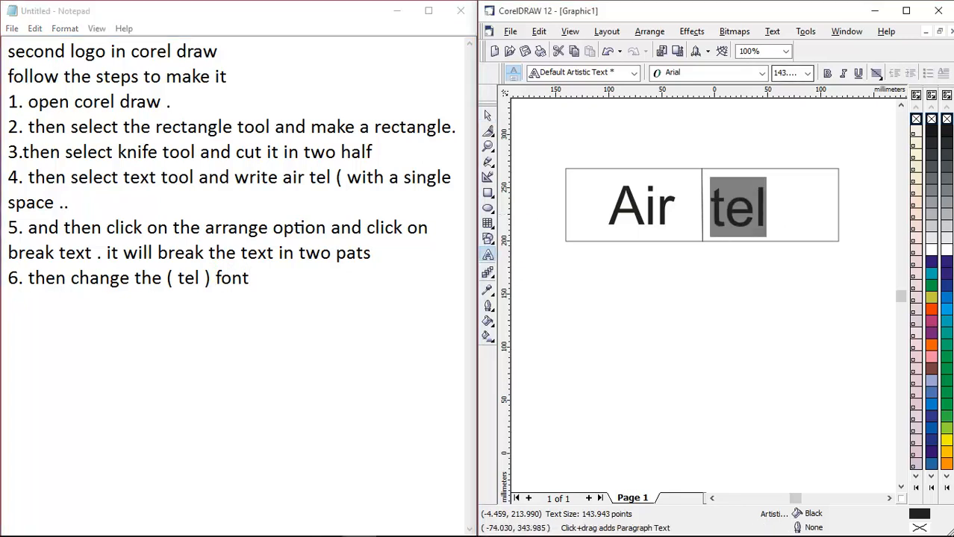
pyautogui.click(762, 73)
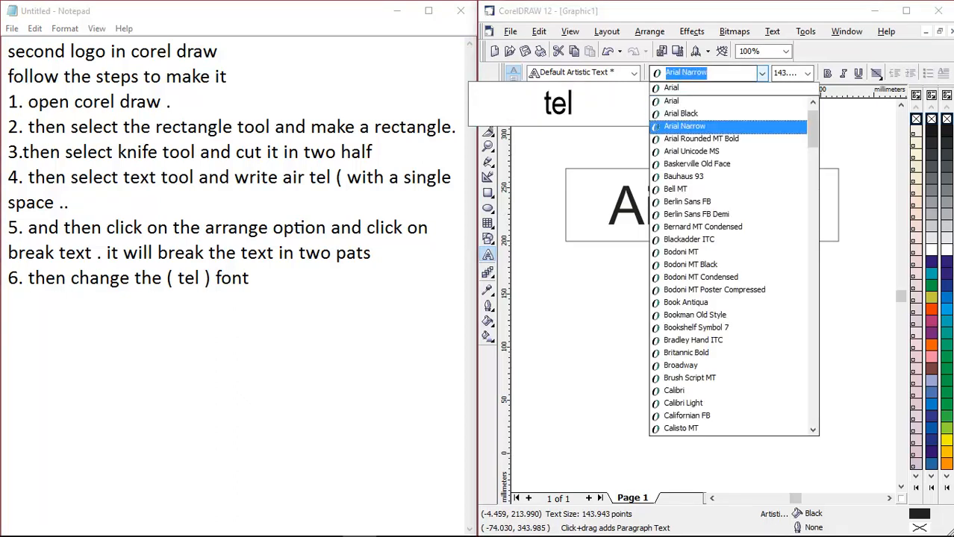
pyautogui.press('Down')
pyautogui.press('Down')
pyautogui.press('Down')
pyautogui.press('Down')
pyautogui.press('Down')
pyautogui.press('Down')
pyautogui.press('Down')
pyautogui.press('Down')
pyautogui.press('Down')
pyautogui.press('Down')
pyautogui.press('Down')
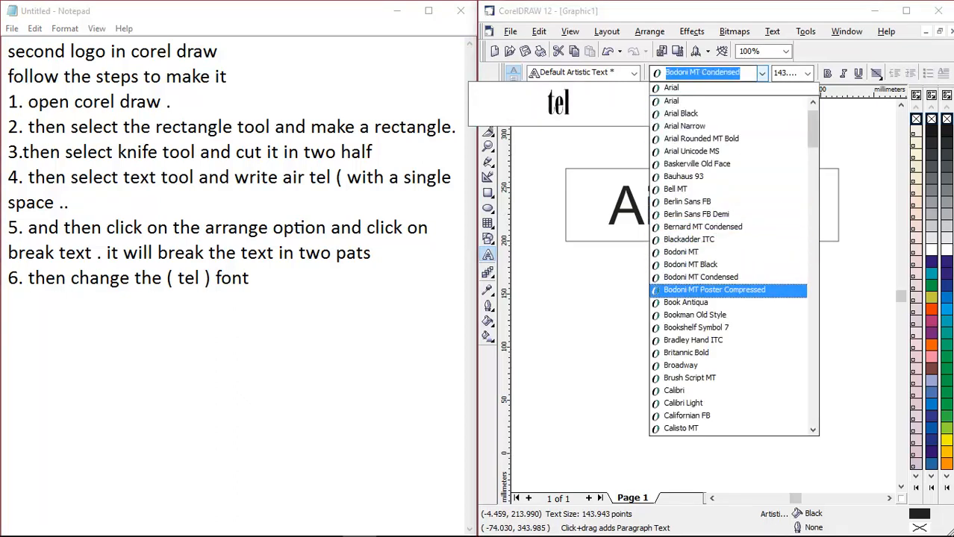
pyautogui.press('Down')
pyautogui.press('Down')
pyautogui.press('Down')
pyautogui.press('Down')
pyautogui.press('Down')
pyautogui.press('Down')
pyautogui.press('Down')
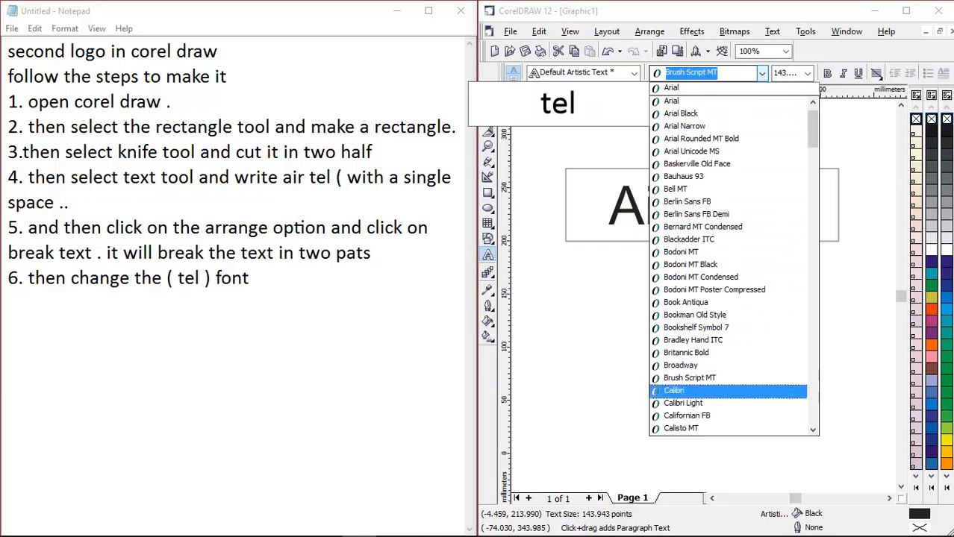
pyautogui.press('Down')
pyautogui.press('Down')
pyautogui.press('Down')
pyautogui.press('Down')
pyautogui.press('Down')
pyautogui.press('Down')
pyautogui.press('Down')
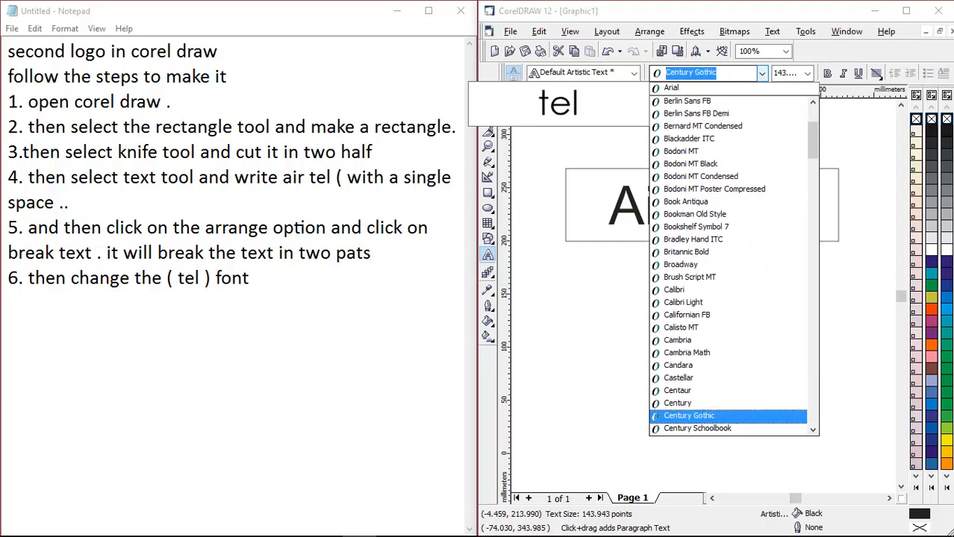
pyautogui.press('Return')
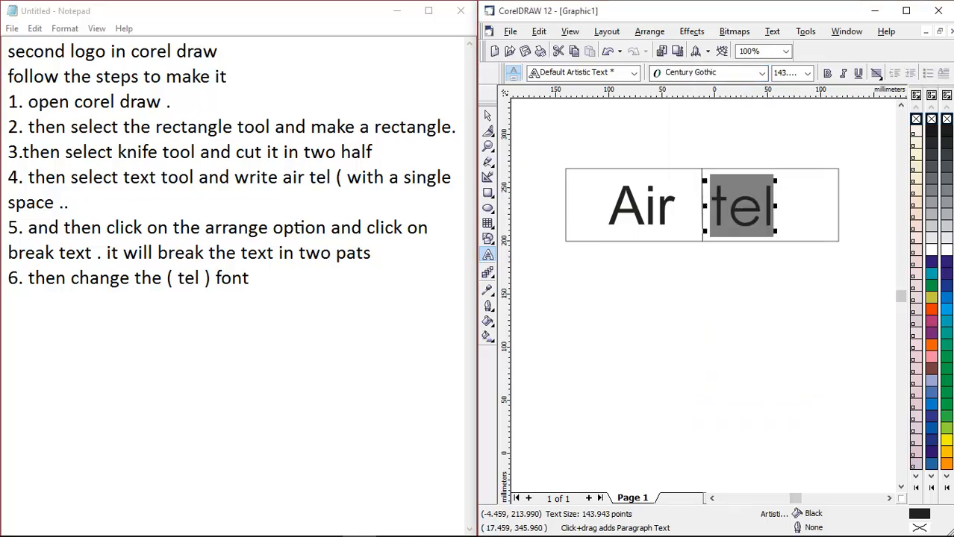
pyautogui.click(827, 73)
# - Switch to Notepad and write the seventh instruction line: "7. and then select the box and fill the color in it"
pyautogui.click(254, 278)
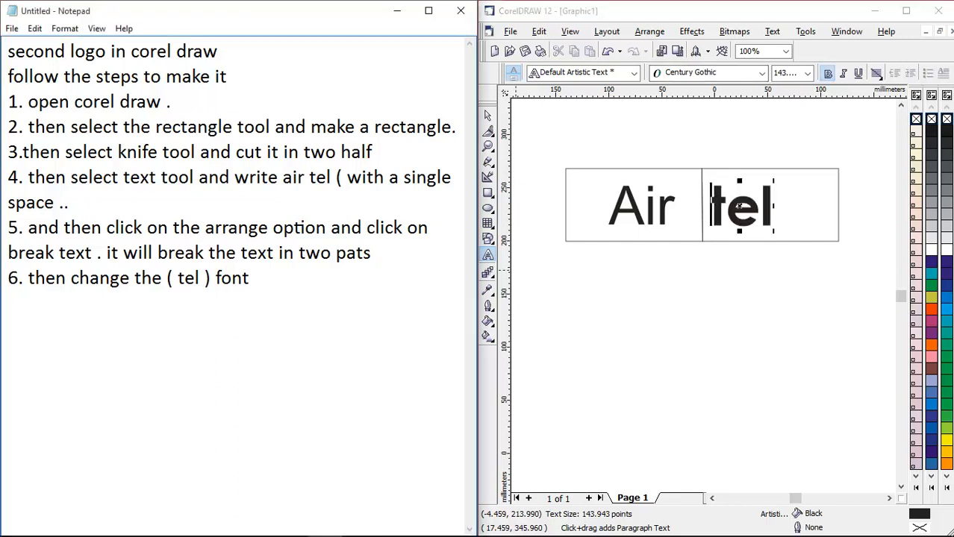
pyautogui.press('Return')
pyautogui.write('7. and t')
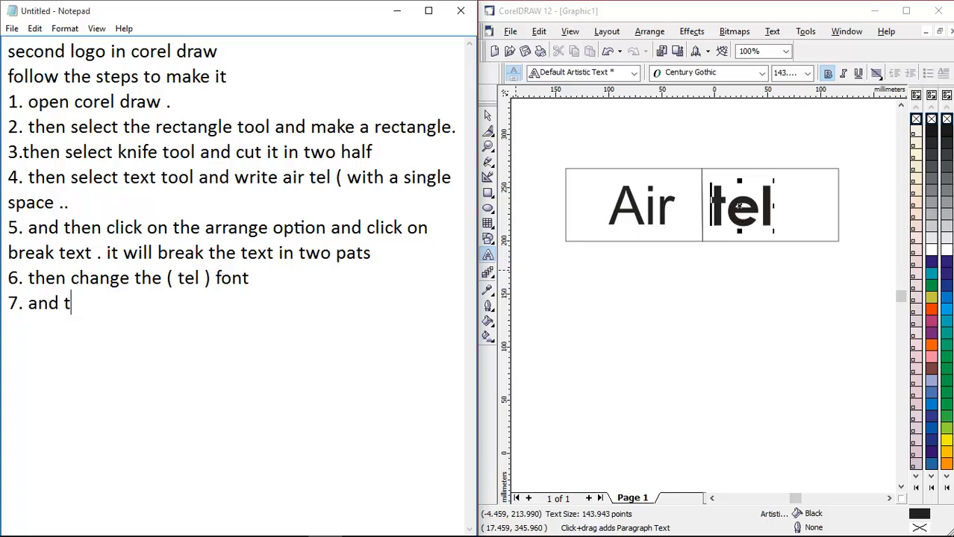
pyautogui.write('hen se')
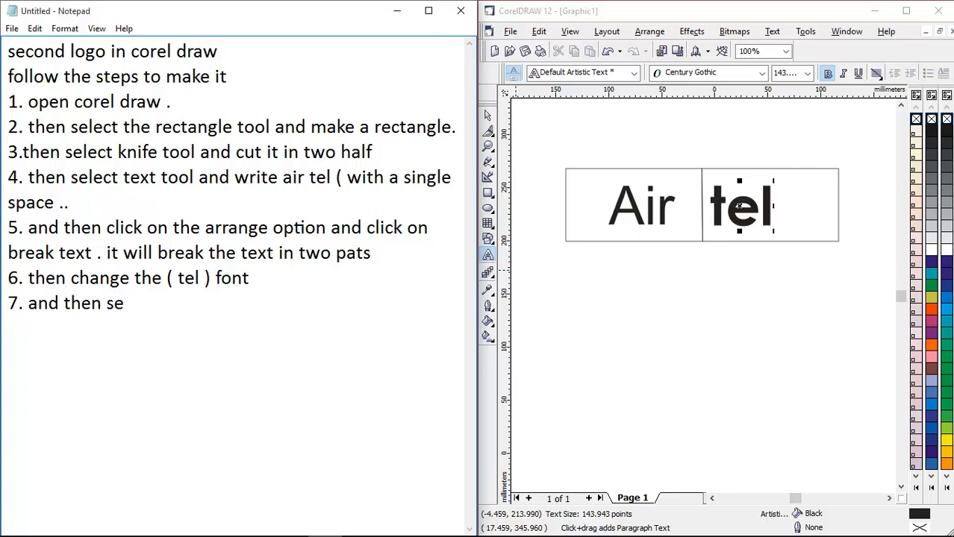
pyautogui.write('lect the b')
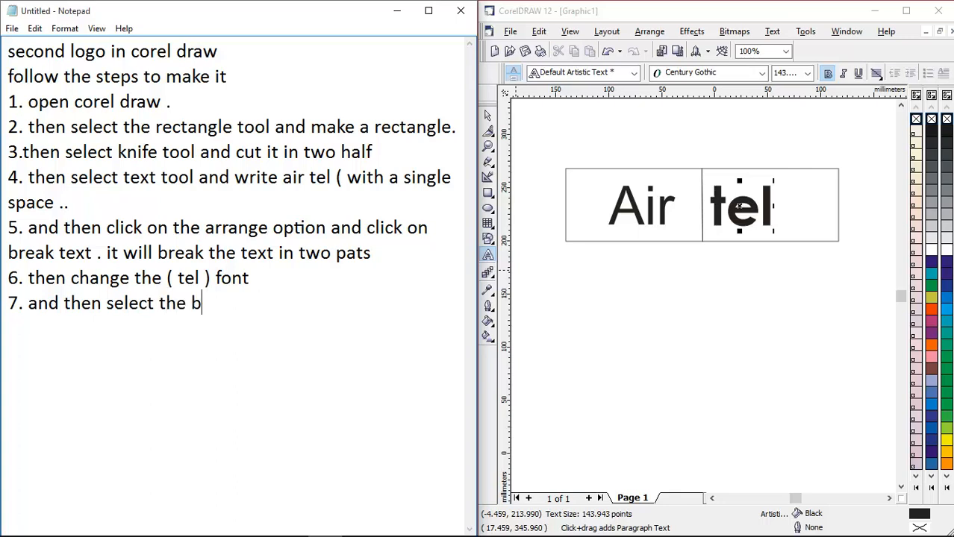
pyautogui.write('ox and ')
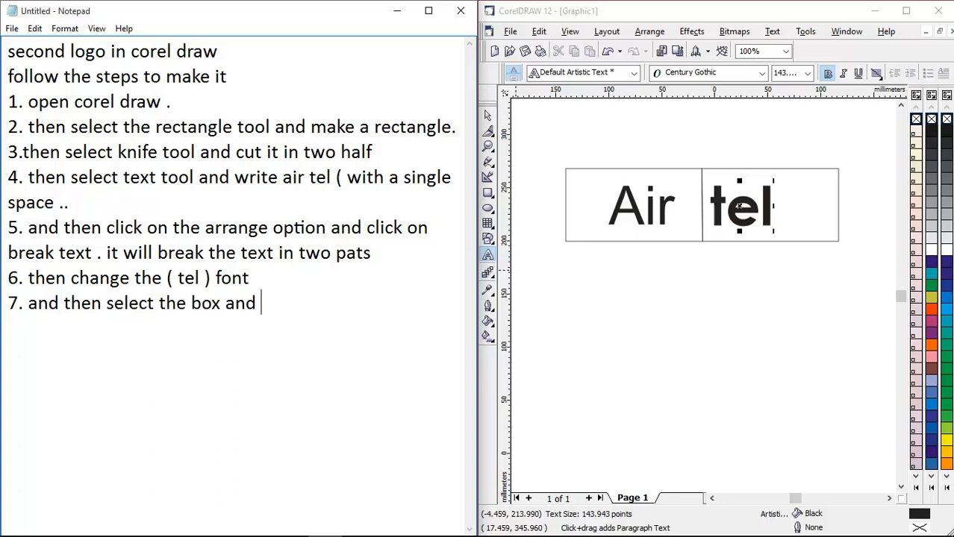
pyautogui.write('fill c')
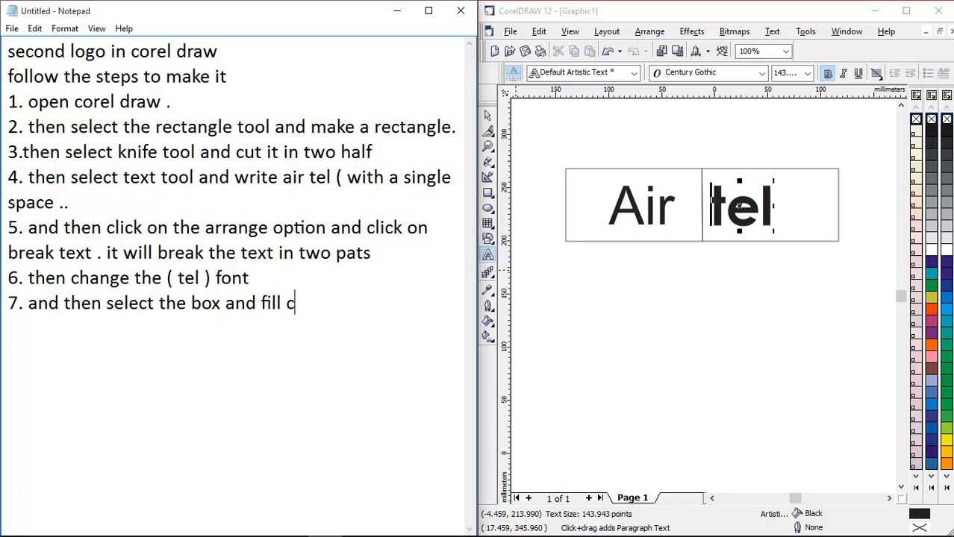
pyautogui.press('BackSpace')
pyautogui.write('tej')
pyautogui.press('BackSpace')
pyautogui.press('BackSpace')
pyautogui.write('he co')
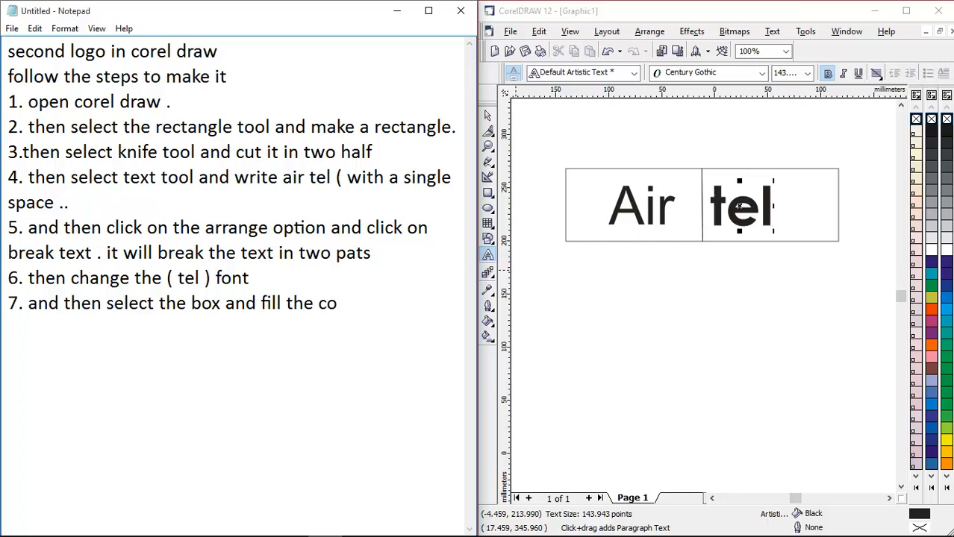
pyautogui.write('lor in ')
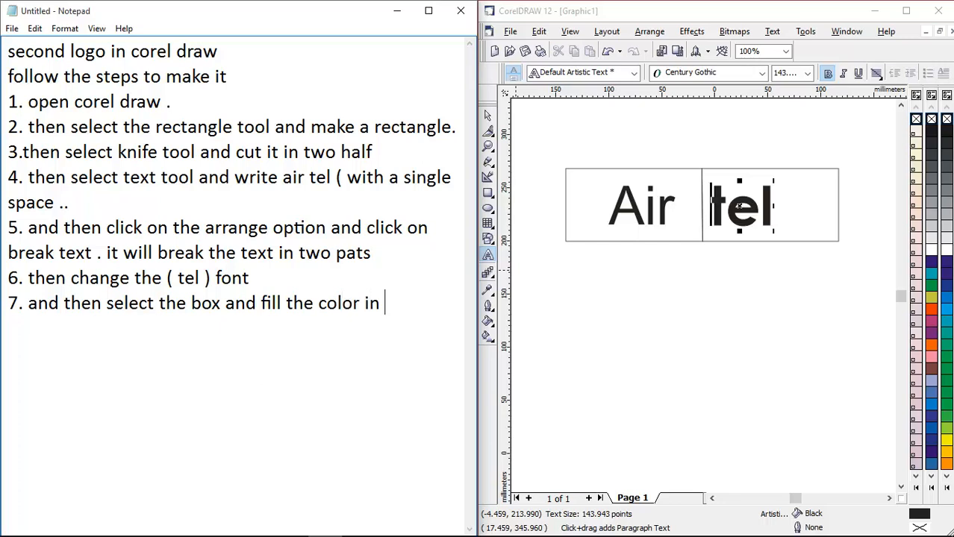
pyautogui.write('it')
# - Switch to CorelDRAW and fill the right half of the rectangle with red
pyautogui.click(711, 203)
pyautogui.rightClick(931, 309)
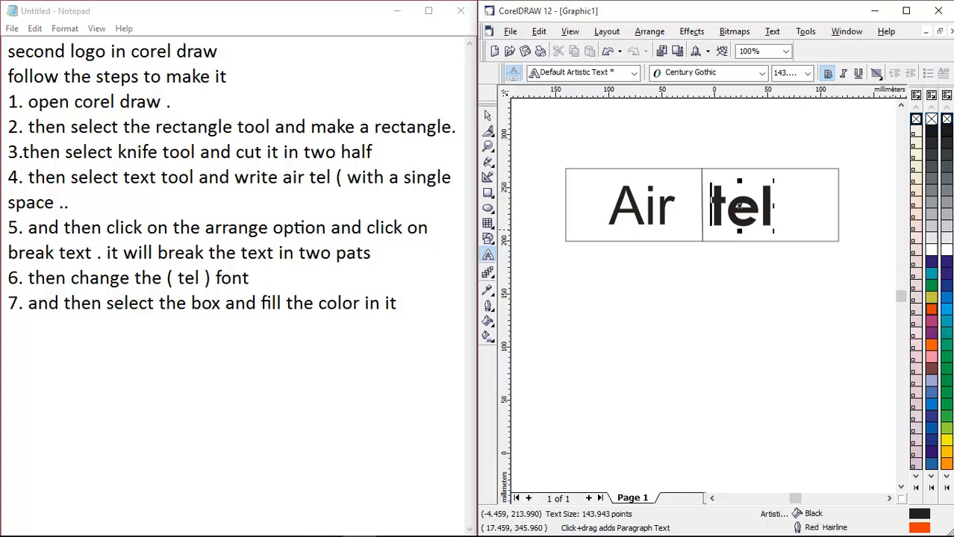
pyautogui.click(811, 187)
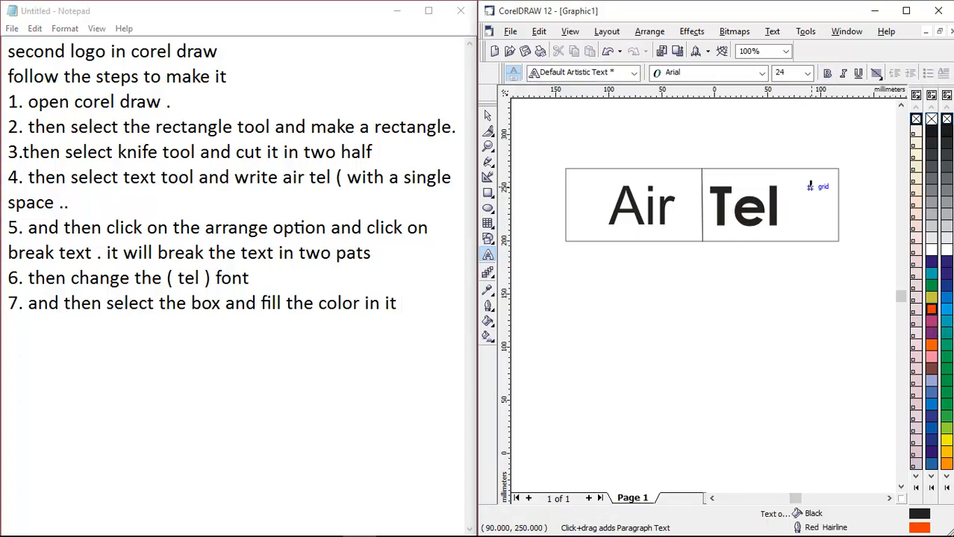
pyautogui.click(488, 115)
pyautogui.click(773, 204)
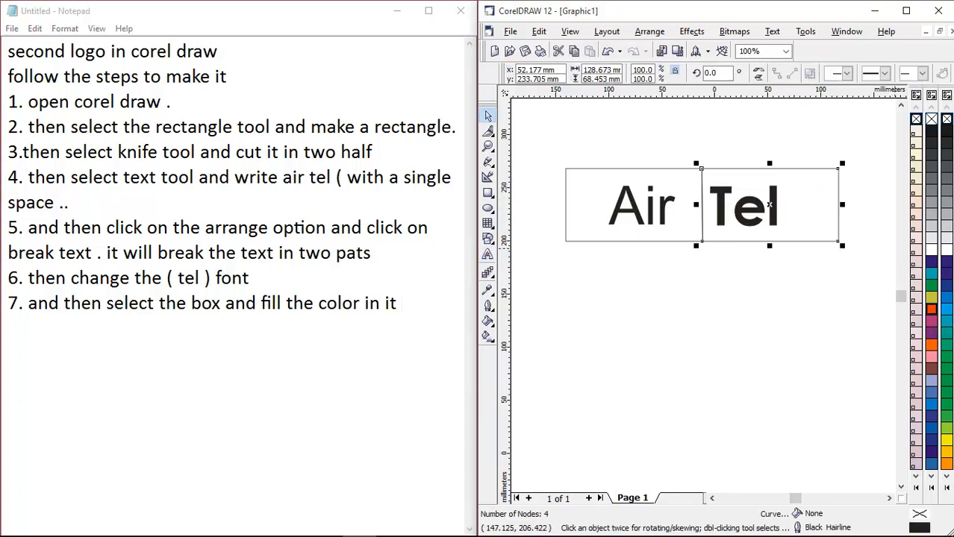
pyautogui.click(932, 309)
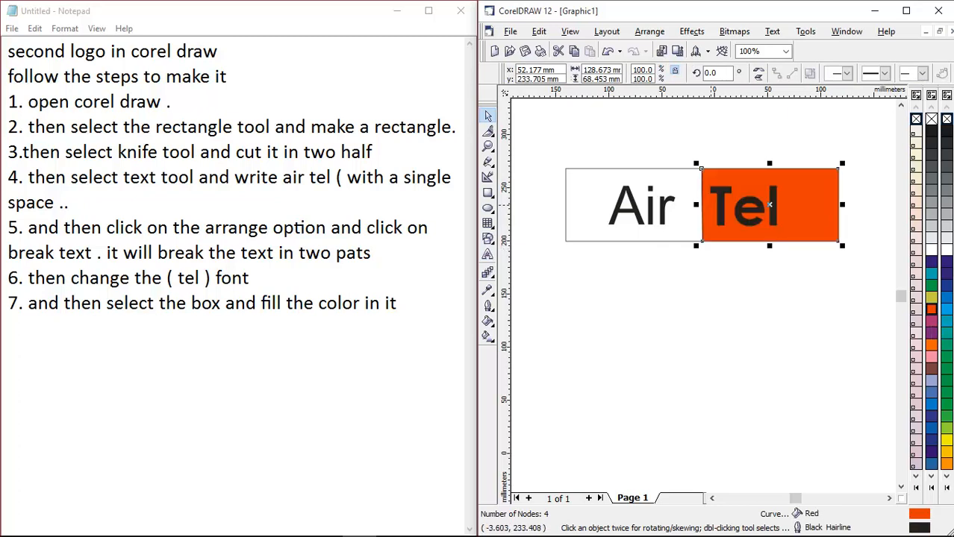
# - Fill the word "Tel" on the red half with white
pyautogui.click(743, 206)
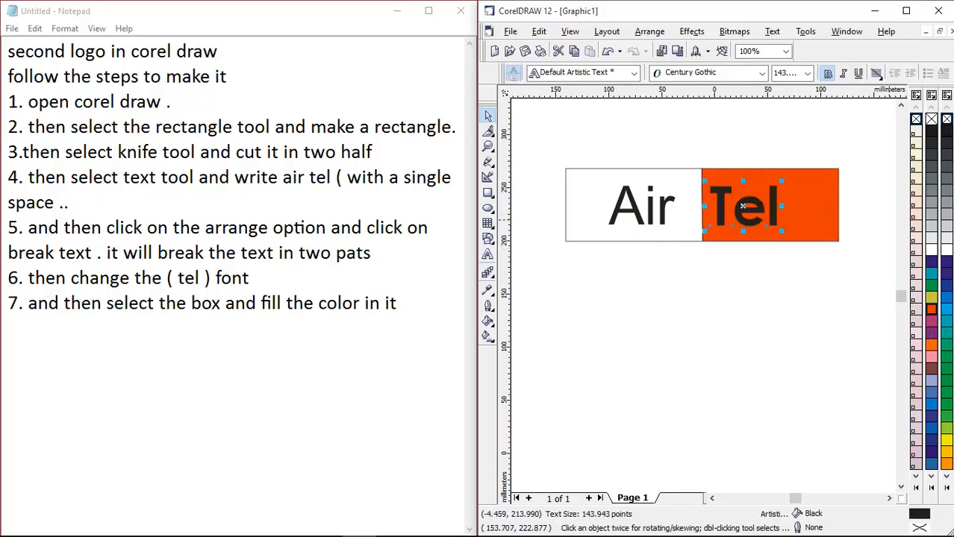
pyautogui.click(931, 250)
pyautogui.click(634, 286)
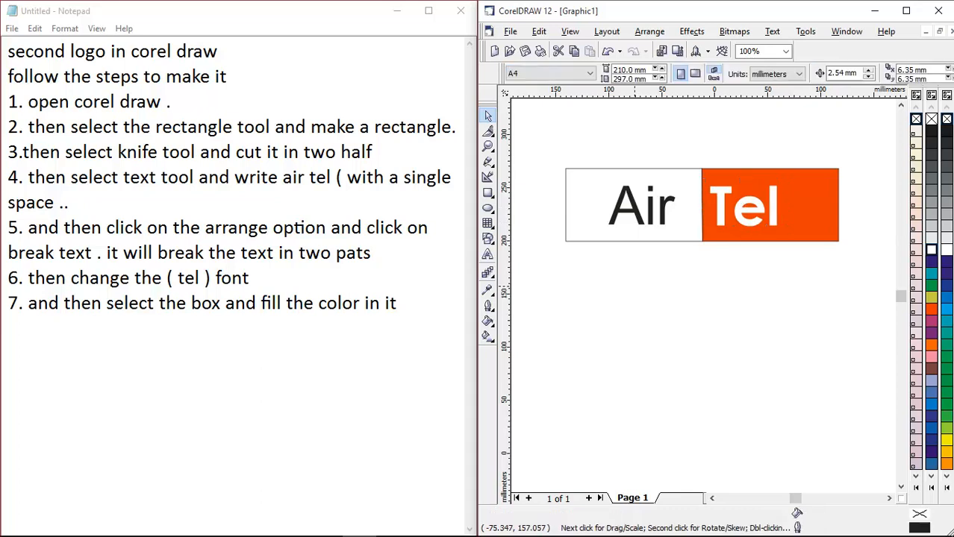
pyautogui.click(722, 205)
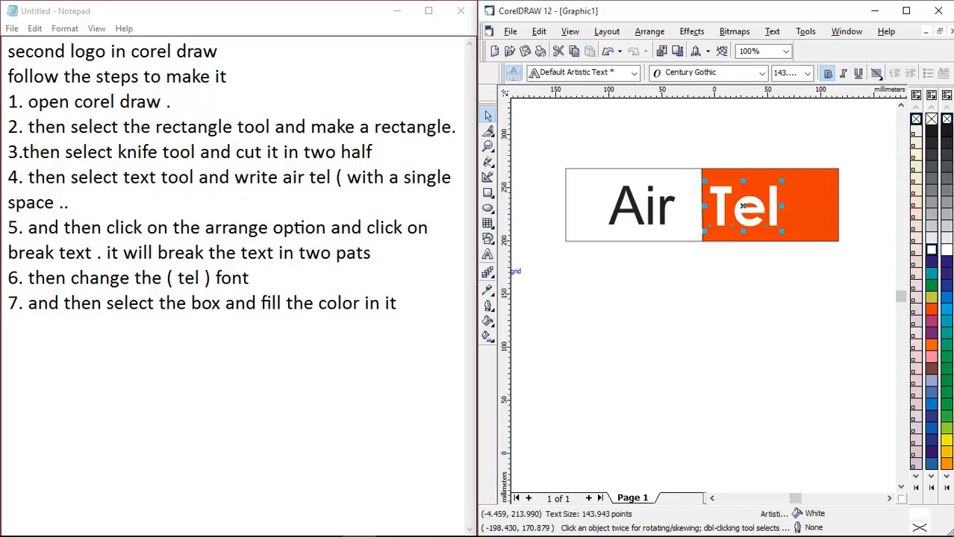
# - Switch to Notepad and write the eighth instruction line: "8. make the tel color white and then change the font to lower case"
pyautogui.click(407, 303)
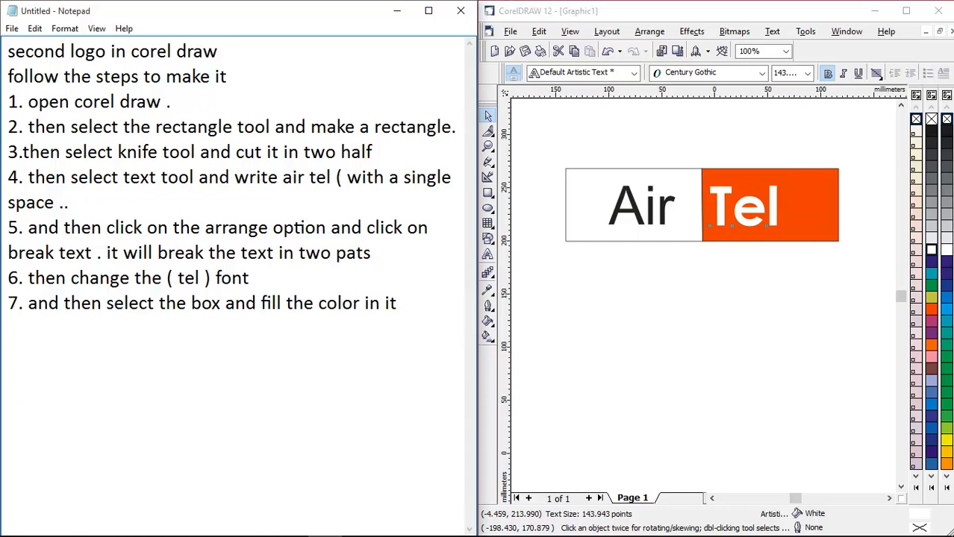
pyautogui.press('Return')
pyautogui.write('8. make the')
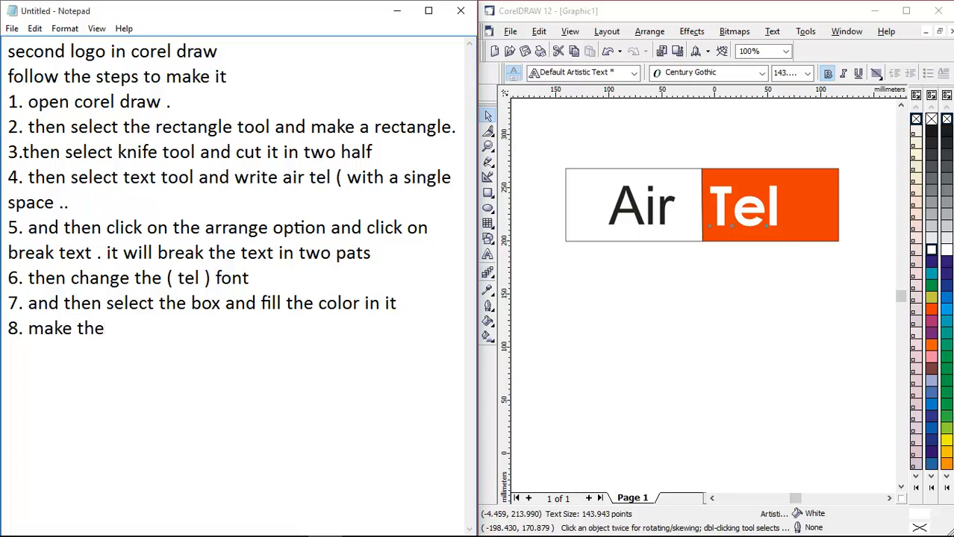
pyautogui.write(' tel color who')
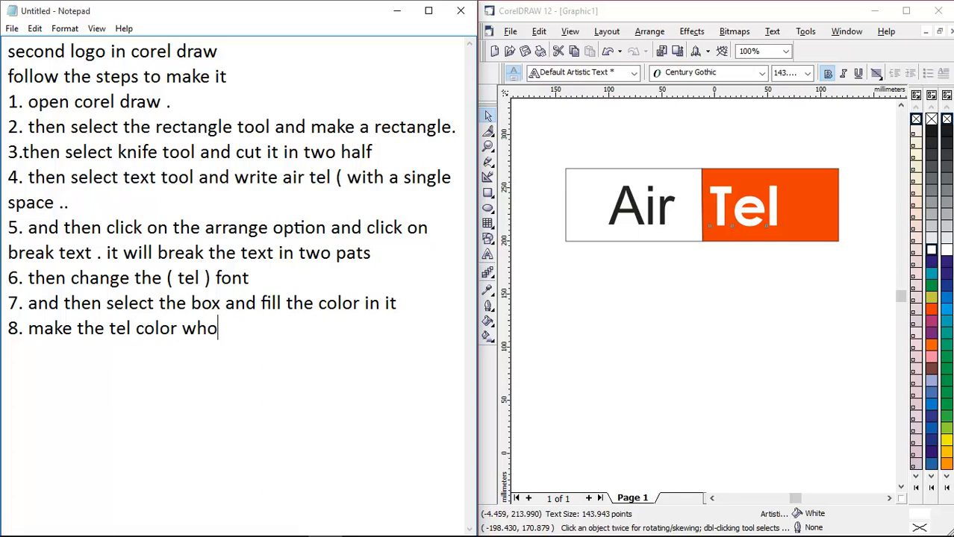
pyautogui.press('BackSpace')
pyautogui.write('ite and ')
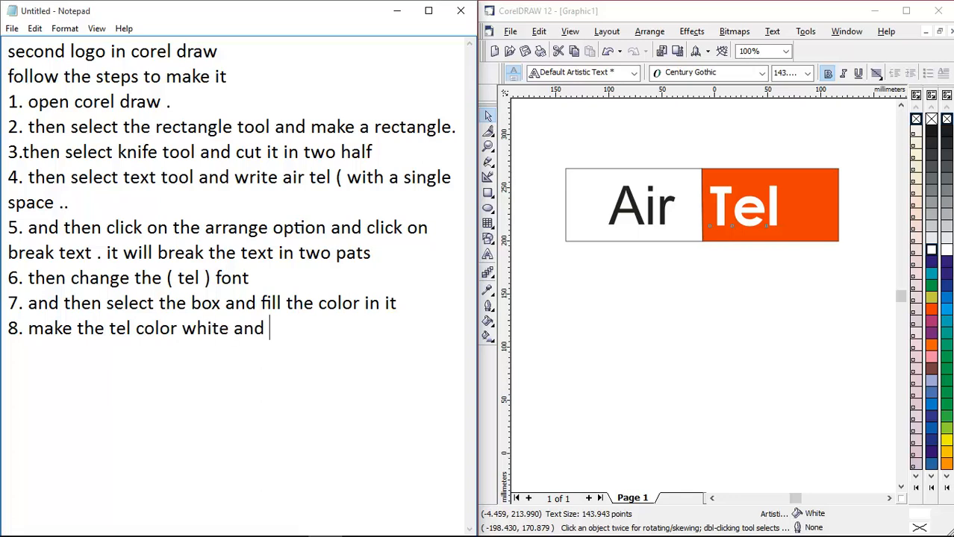
pyautogui.write('then chand')
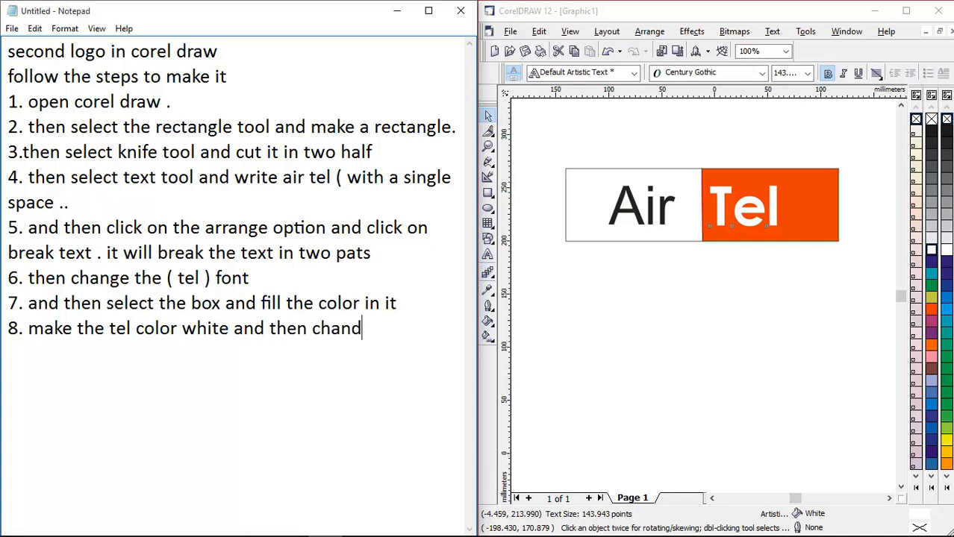
pyautogui.write('g===')
pyautogui.press('BackSpace')
pyautogui.press('BackSpace')
pyautogui.press('BackSpace')
pyautogui.press('BackSpace')
pyautogui.press('BackSpace')
pyautogui.write('ge the fon')
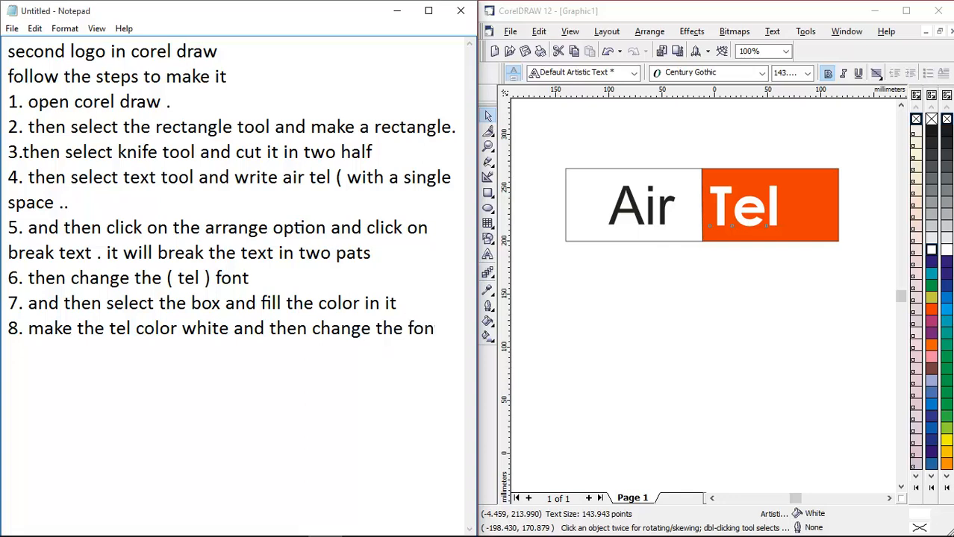
pyautogui.write('t to c')
pyautogui.press('BackSpace')
pyautogui.press('BackSpace')
pyautogui.press('BackSpace')
pyautogui.press('BackSpace')
pyautogui.write('or w')
pyautogui.press('BackSpace')
pyautogui.press('BackSpace')
pyautogui.write('lower ')
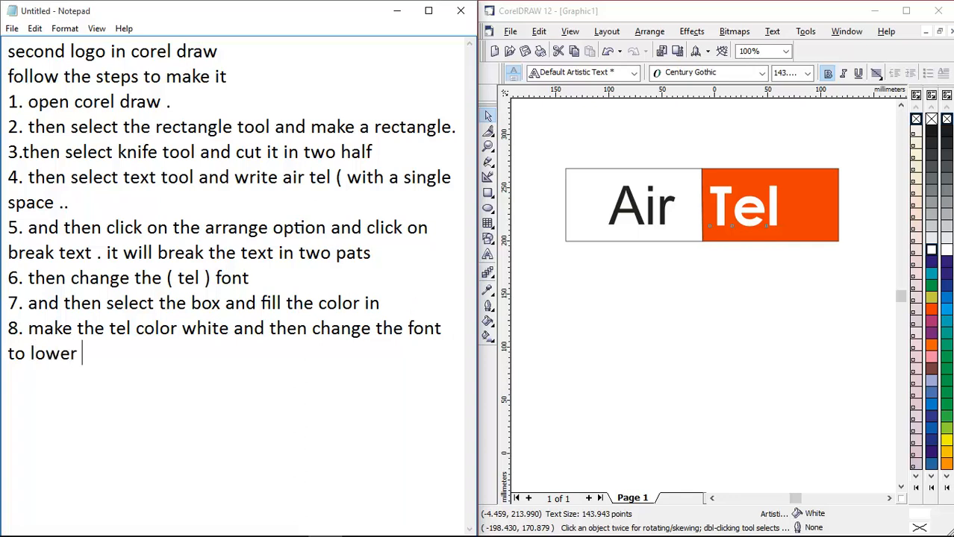
pyautogui.write('case')
# - Switch to CorelDRAW and change the word "Tel" on the red half to lowercase
pyautogui.click(746, 212)
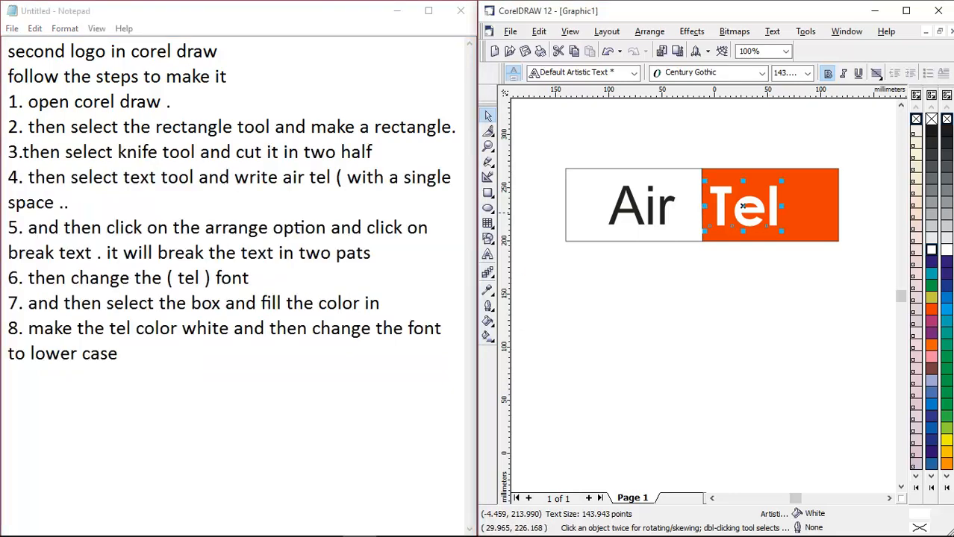
pyautogui.click(488, 254)
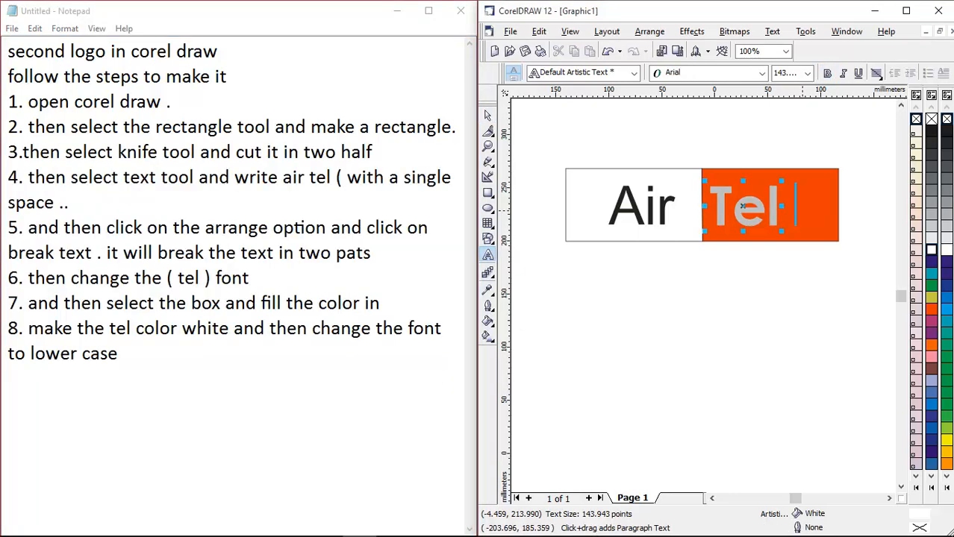
pyautogui.moveTo(799, 211); pyautogui.dragTo(712, 212)
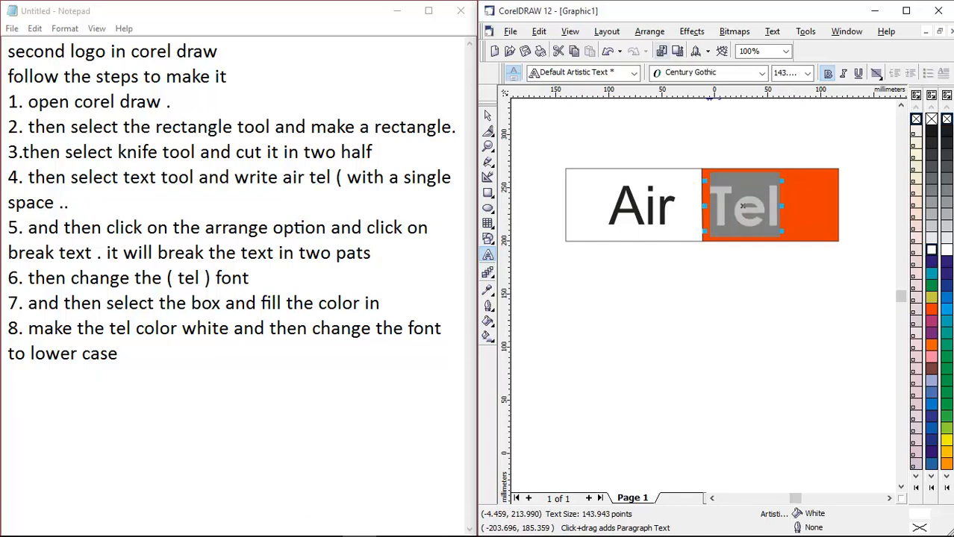
pyautogui.click(772, 32)
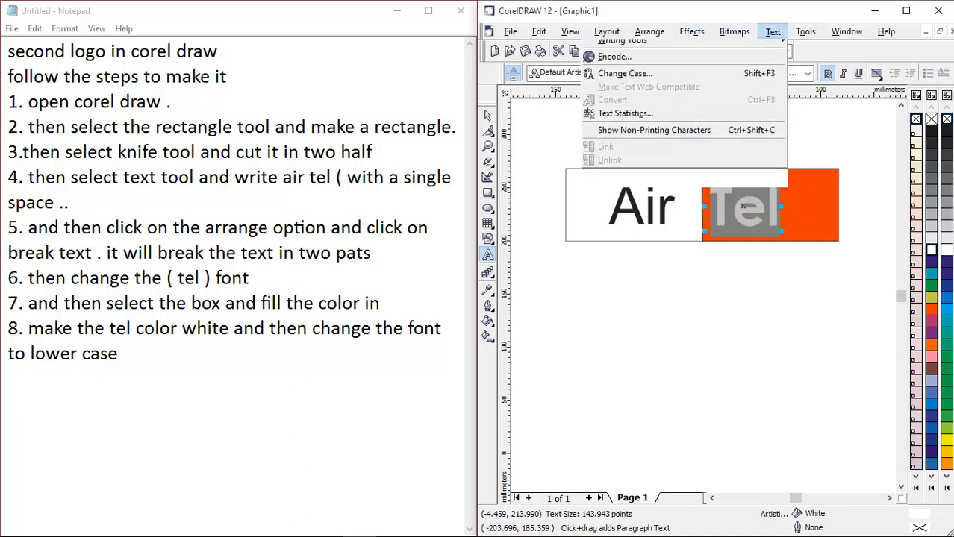
pyautogui.click(625, 181)
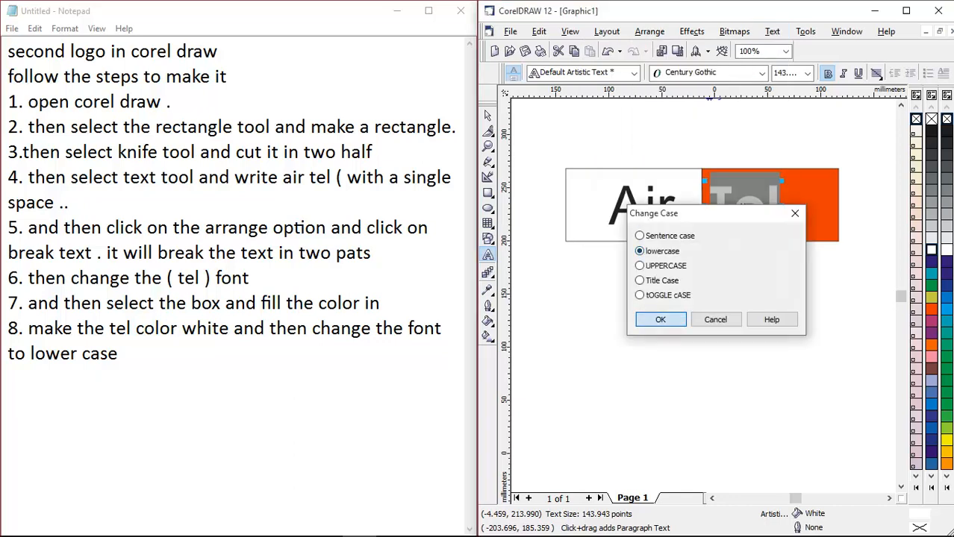
pyautogui.press('Return')
pyautogui.press('Delete')
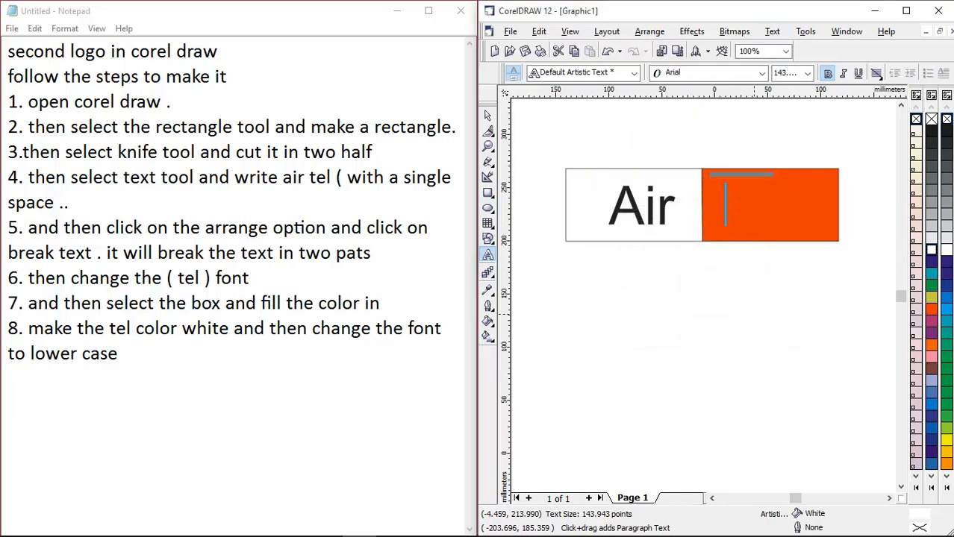
pyautogui.hotkey('ctrl', 'z')
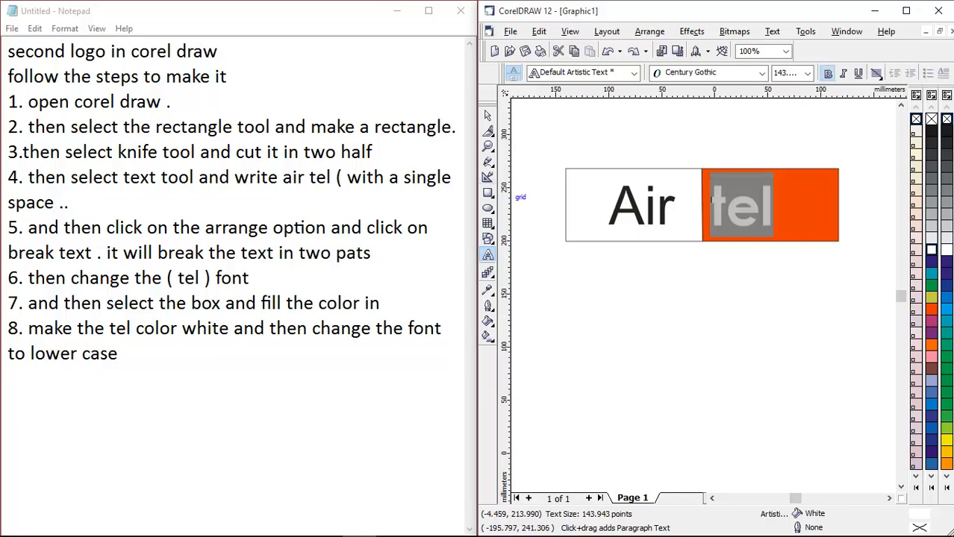
# - Move the word "tel" left so it starts at the dividing line of the rectangle
pyautogui.click(488, 116)
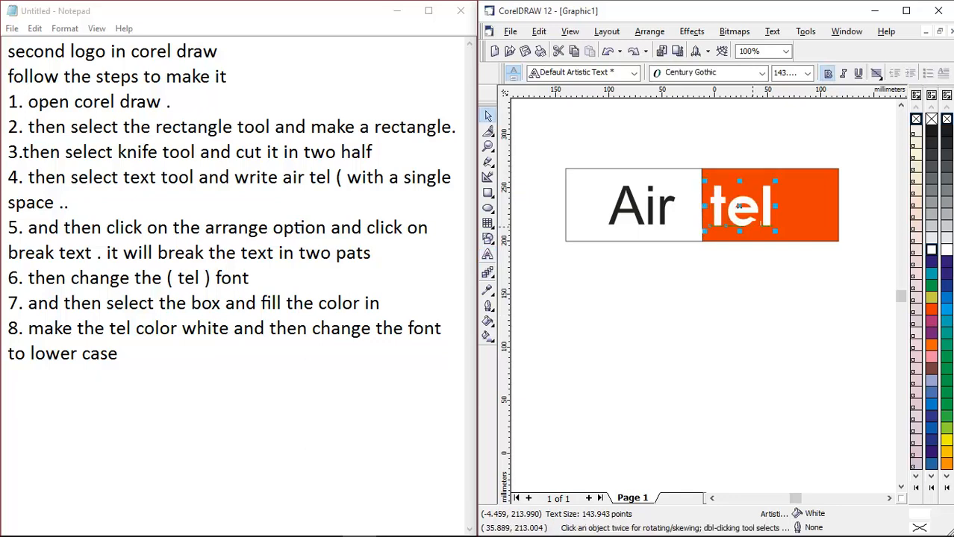
pyautogui.moveTo(740, 206); pyautogui.dragTo(731, 206)
pyautogui.press('Left')
pyautogui.press('Right')
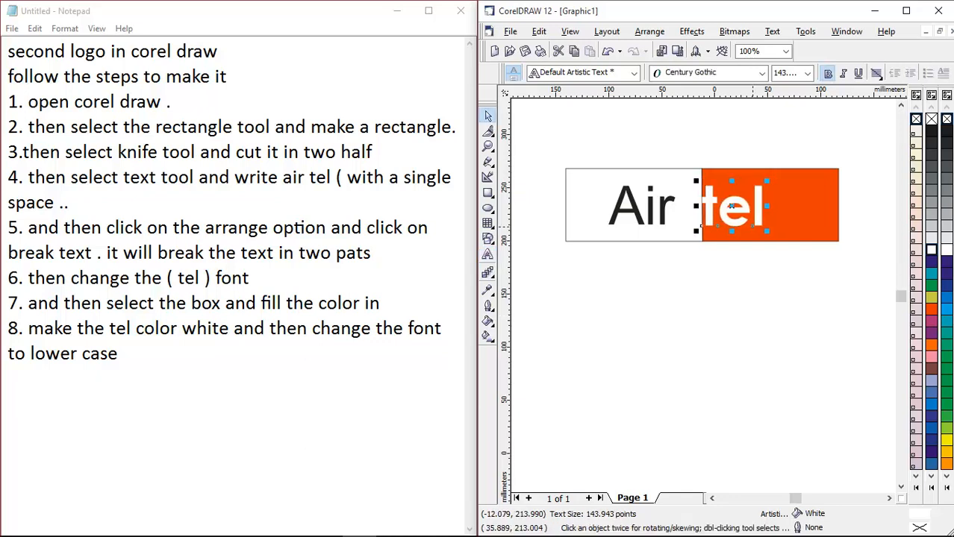
pyautogui.click(691, 304)
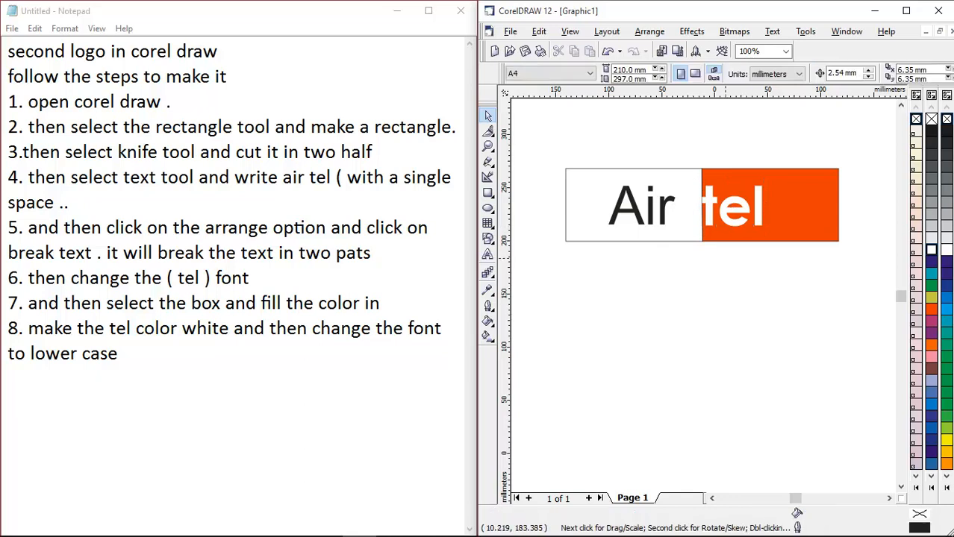
pyautogui.click(651, 216)
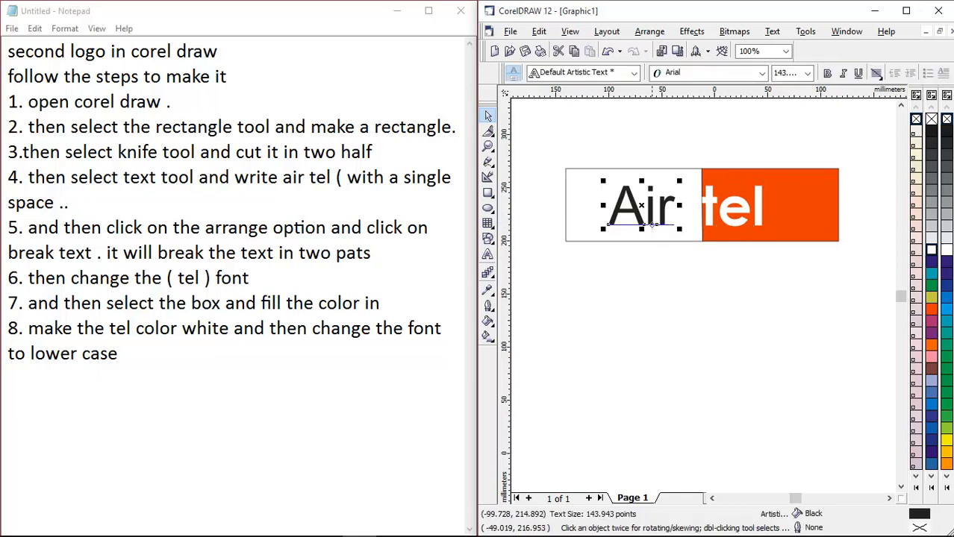
# - Switch to Notepad and write the ninth instruction line: "9. select knife tool and make anoter cut on the left side of the rectangle."
pyautogui.hotkey('alt', 'Tab')
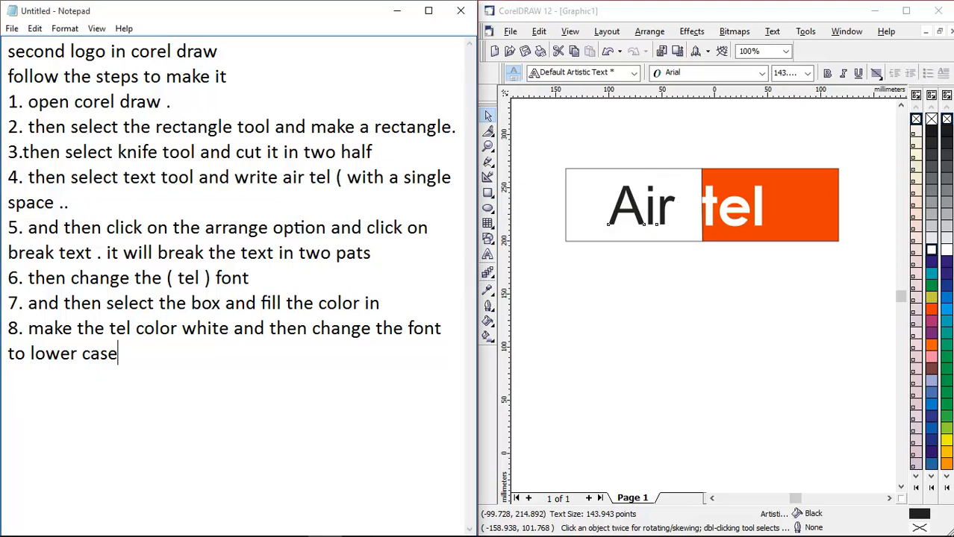
pyautogui.press('Return')
pyautogui.write('9. sec')
pyautogui.press('BackSpace')
pyautogui.write('lect k')
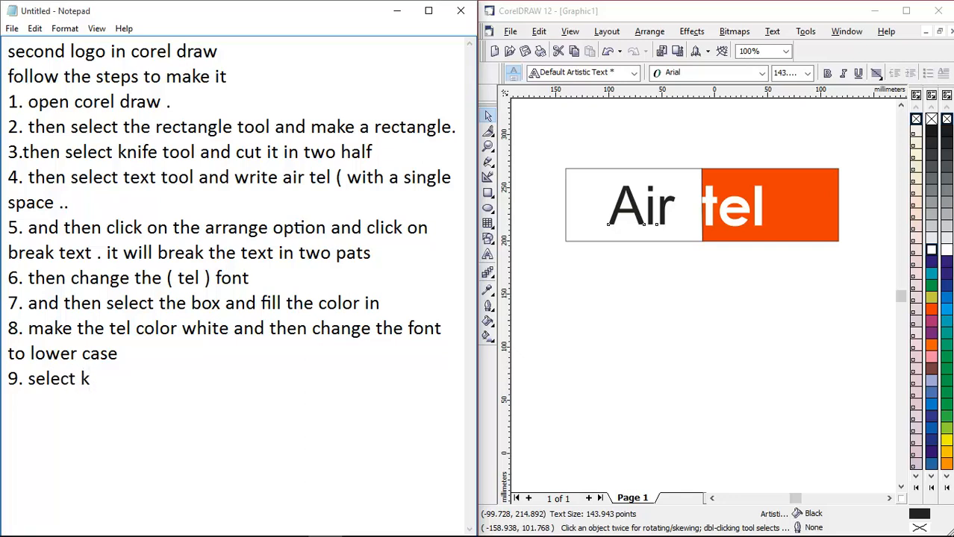
pyautogui.write('nife tool')
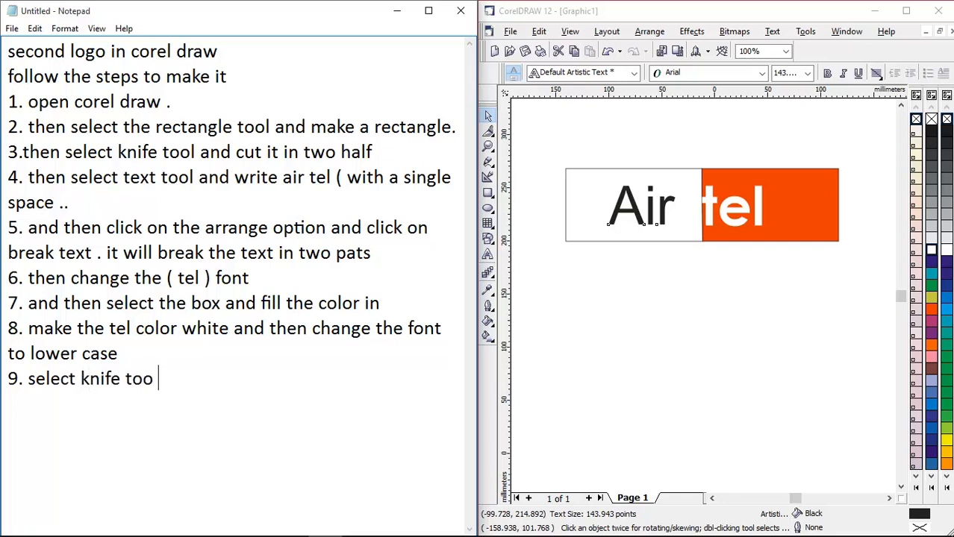
pyautogui.write(' and make anoter')
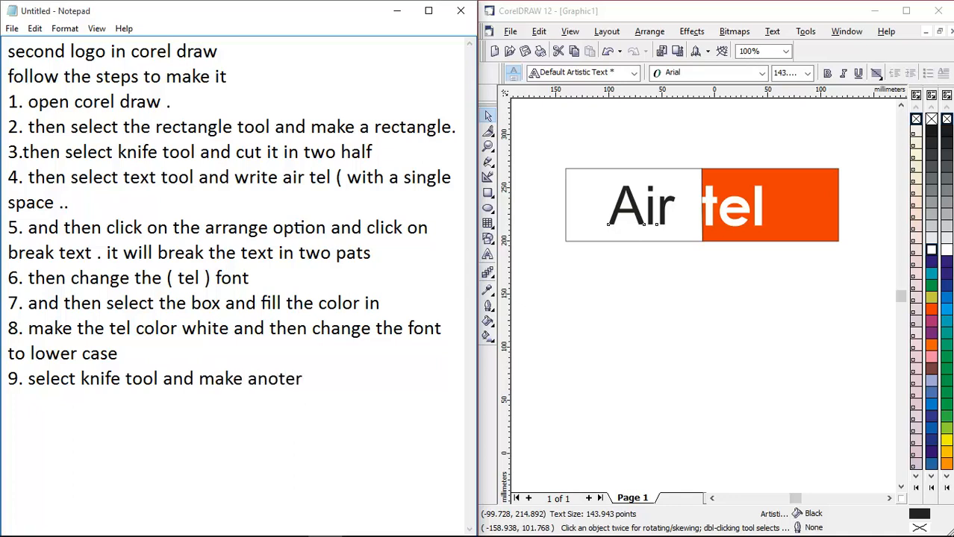
pyautogui.write(' cut on th')
pyautogui.write('le')
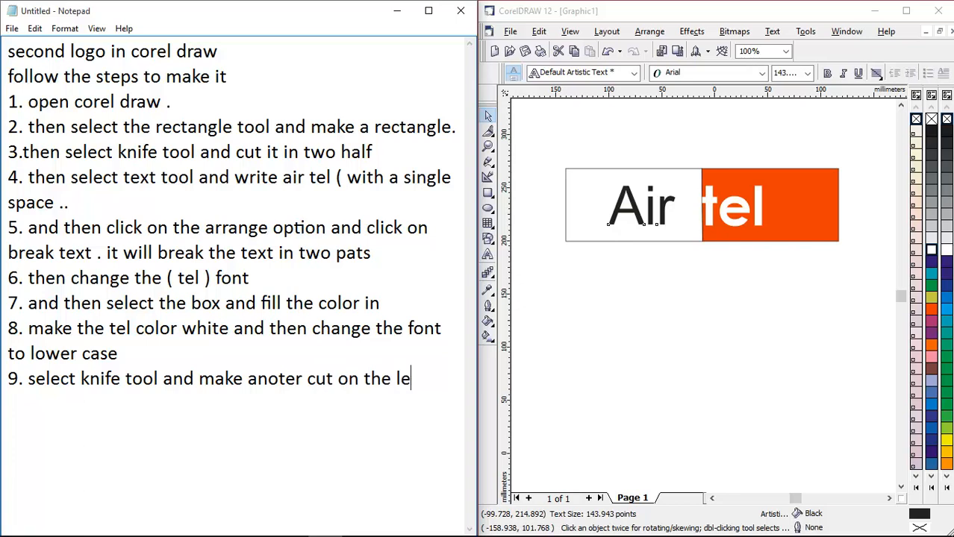
pyautogui.write('ft side ')
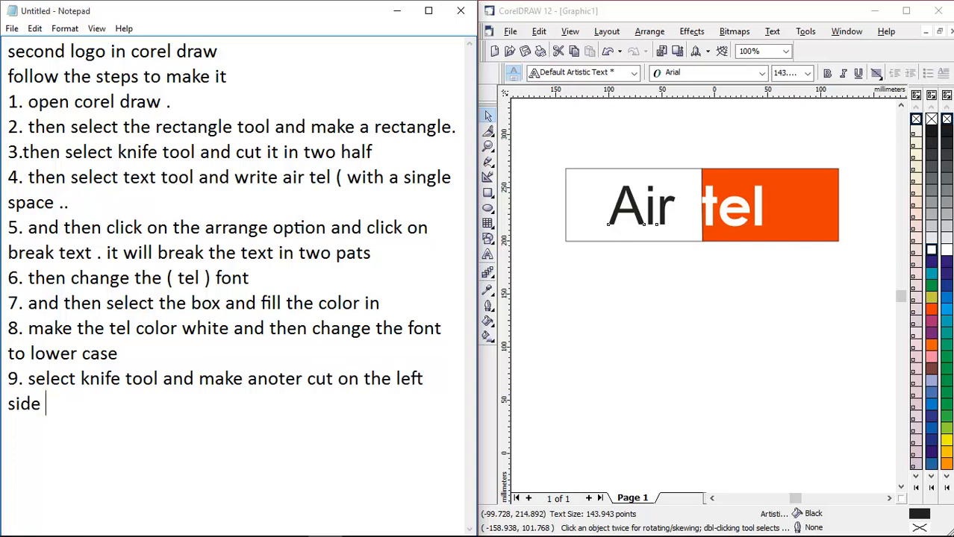
pyautogui.write('f')
pyautogui.press('BackSpace')
pyautogui.press('BackSpace')
pyautogui.write('e')
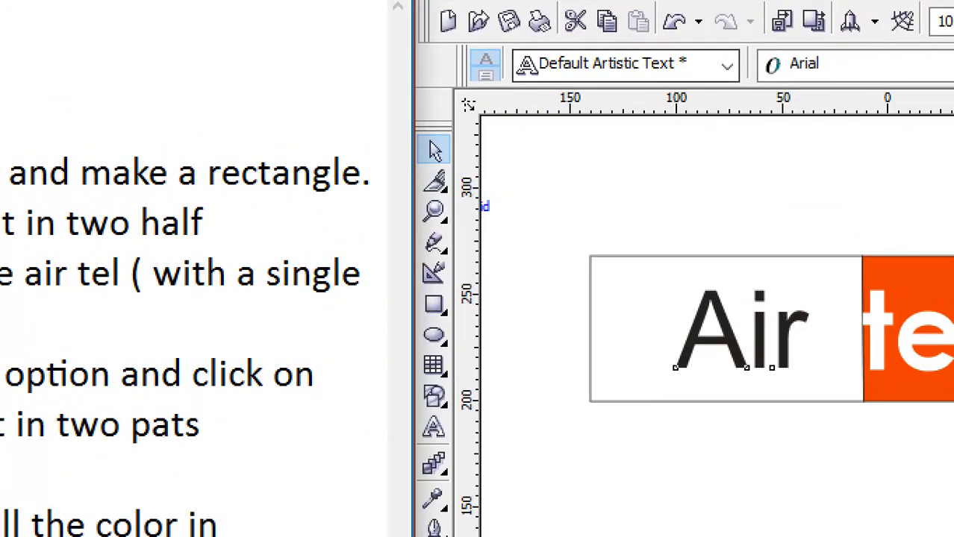
# - Switch to CorelDRAW, cut a strip about 18 mm wide off the rectangle's left end with the Knife tool and fill it red
pyautogui.click(436, 181)
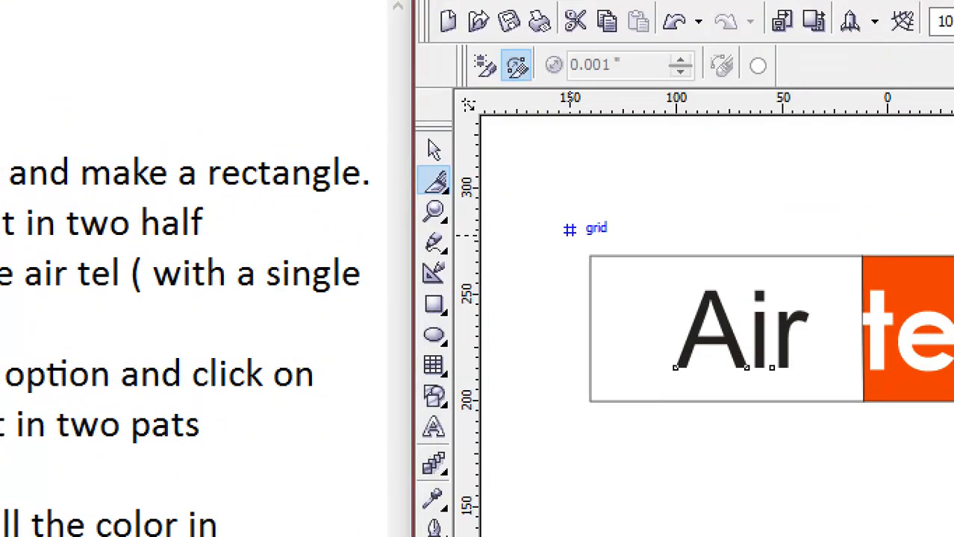
pyautogui.click(627, 256)
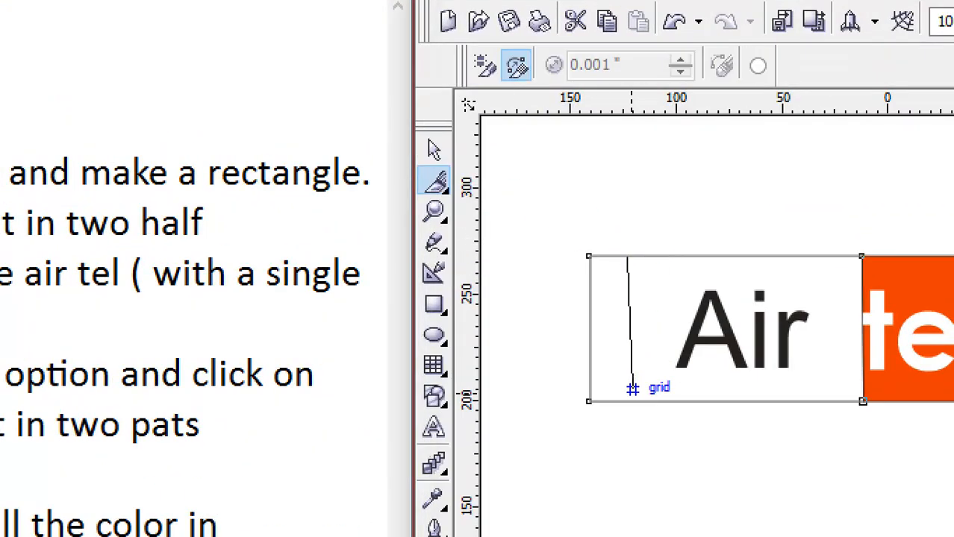
pyautogui.click(627, 401)
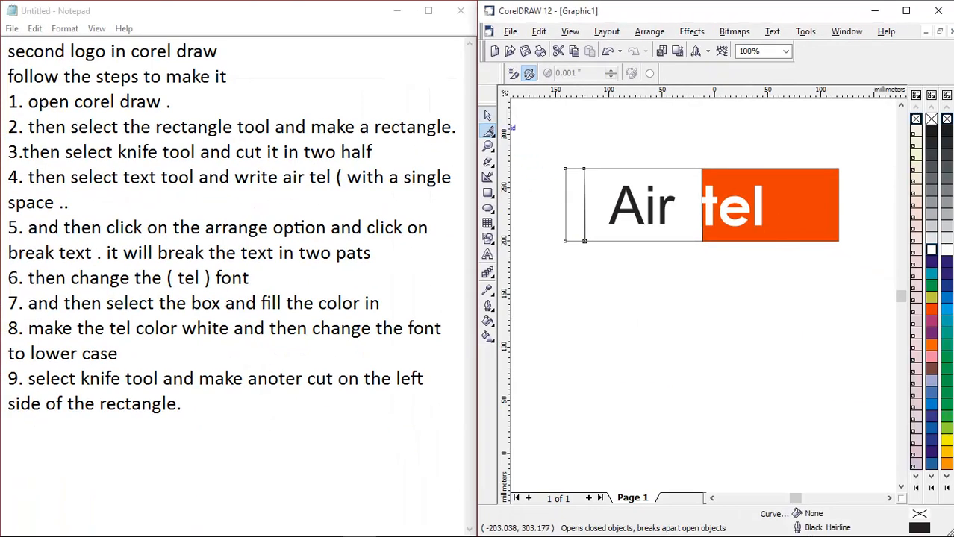
pyautogui.press('space')
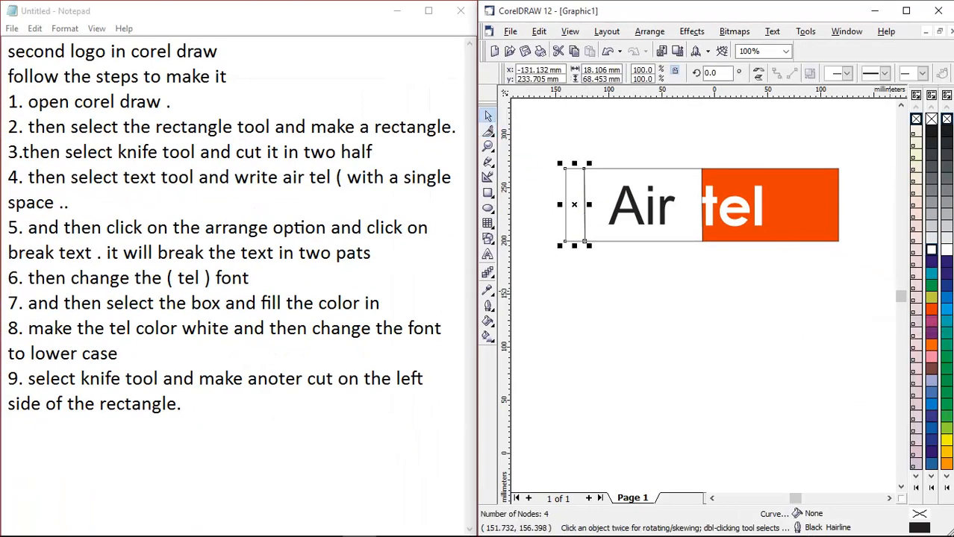
pyautogui.click(931, 309)
pyautogui.click(669, 333)
# - Group all parts of the logo
pyautogui.moveTo(506, 131); pyautogui.dragTo(879, 281)
pyautogui.hotkey('ctrl', 'g')
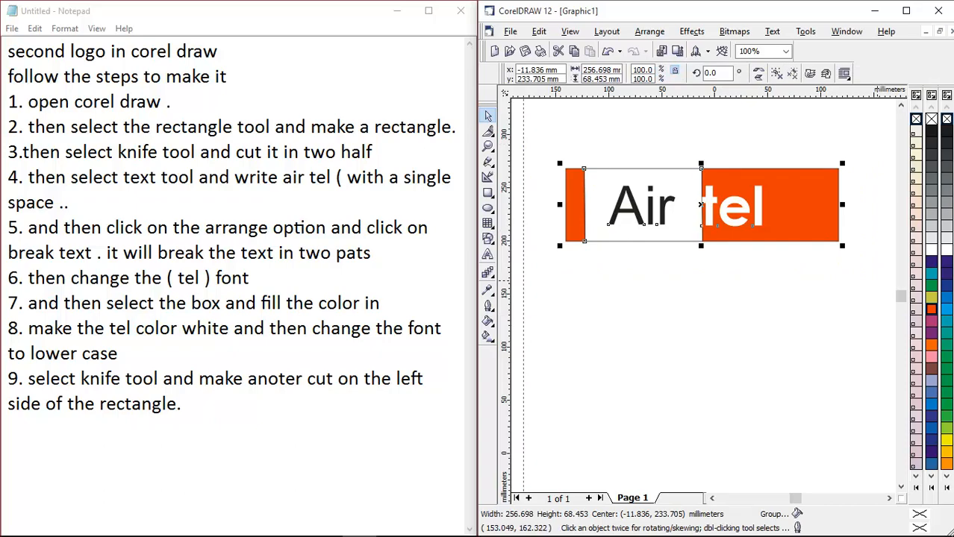
pyautogui.click(843, 263)
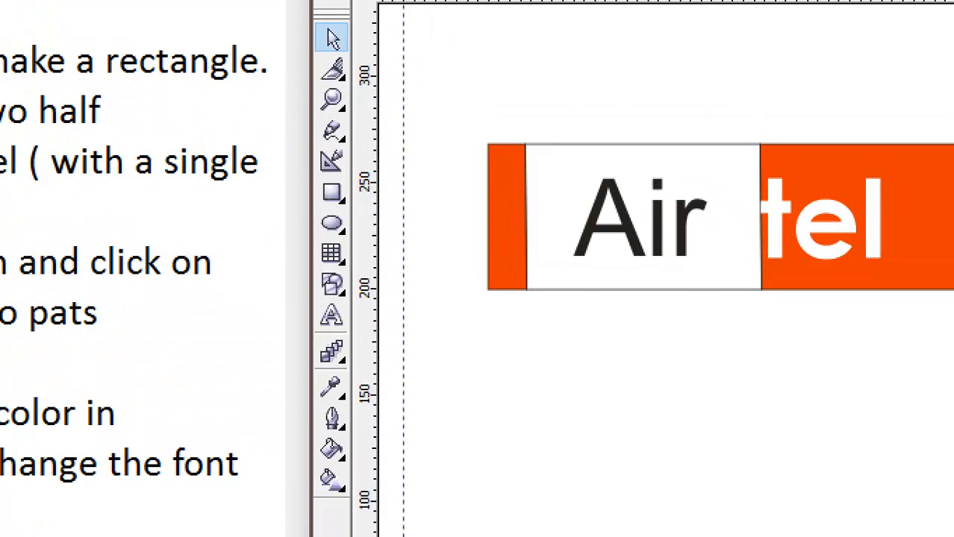
pyautogui.click(332, 193)
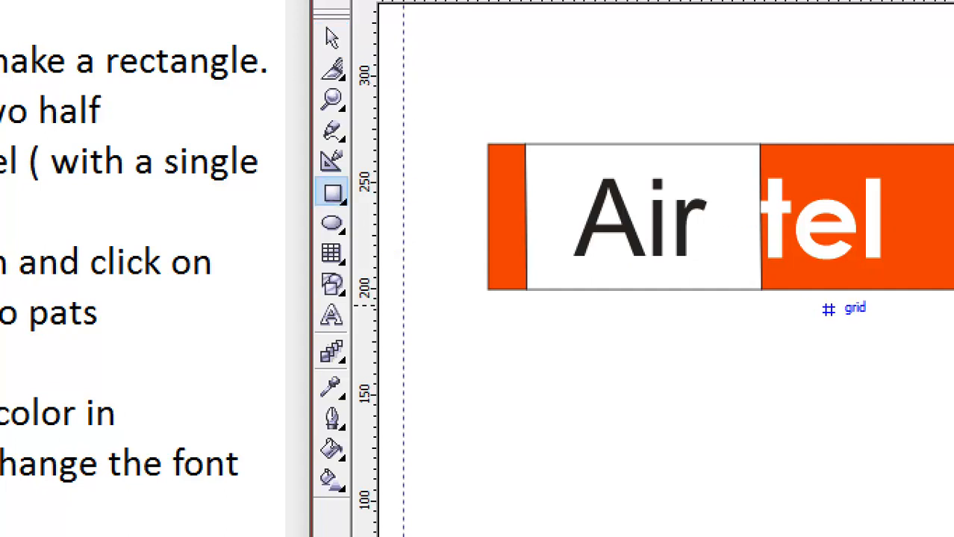
pyautogui.hotkey('ctrl', 'a')
pyautogui.click(637, 351)
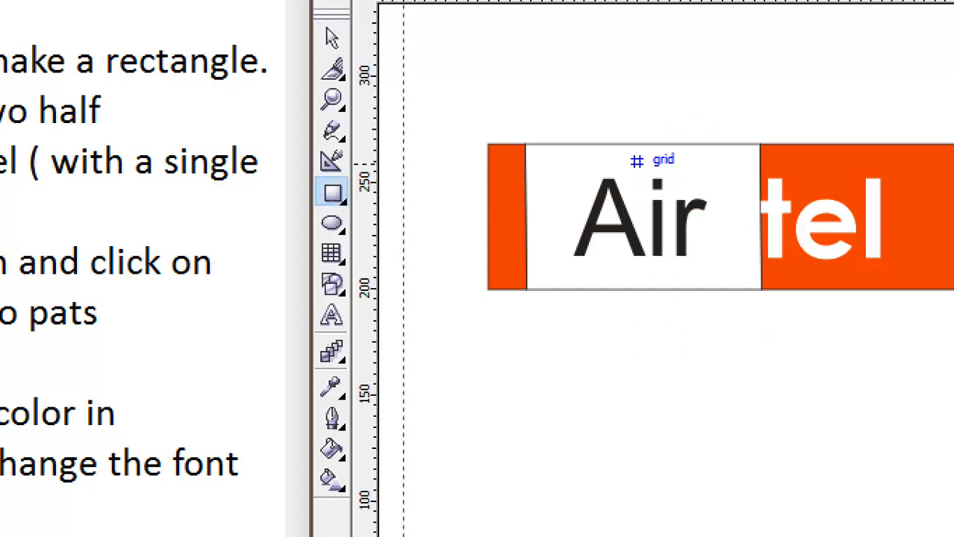
pyautogui.moveTo(637, 162); pyautogui.dragTo(665, 188)
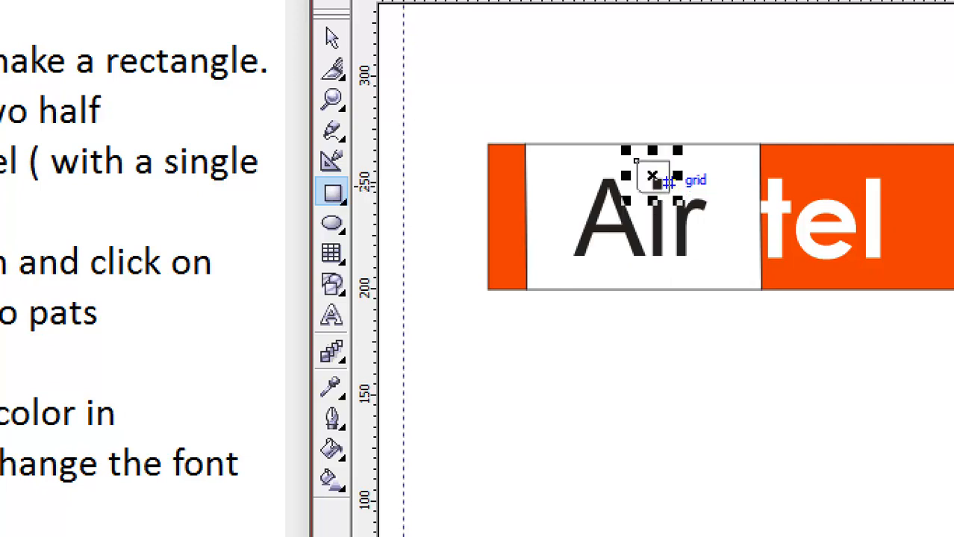
pyautogui.press('Delete')
# - Draw a circle 10 mm in diameter over the dot of the "i" in "Air" and fill it red
pyautogui.click(332, 223)
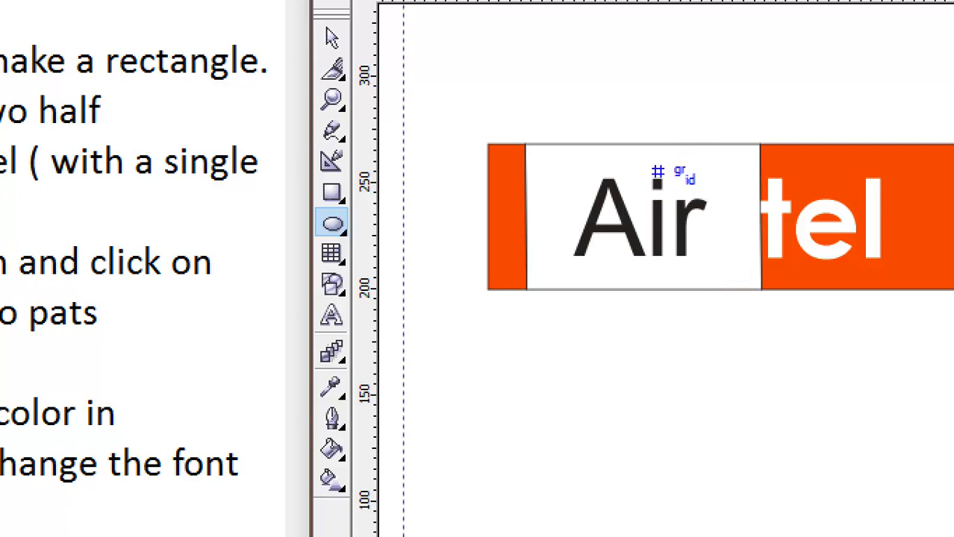
pyautogui.moveTo(657, 183); pyautogui.dragTo(658, 180)
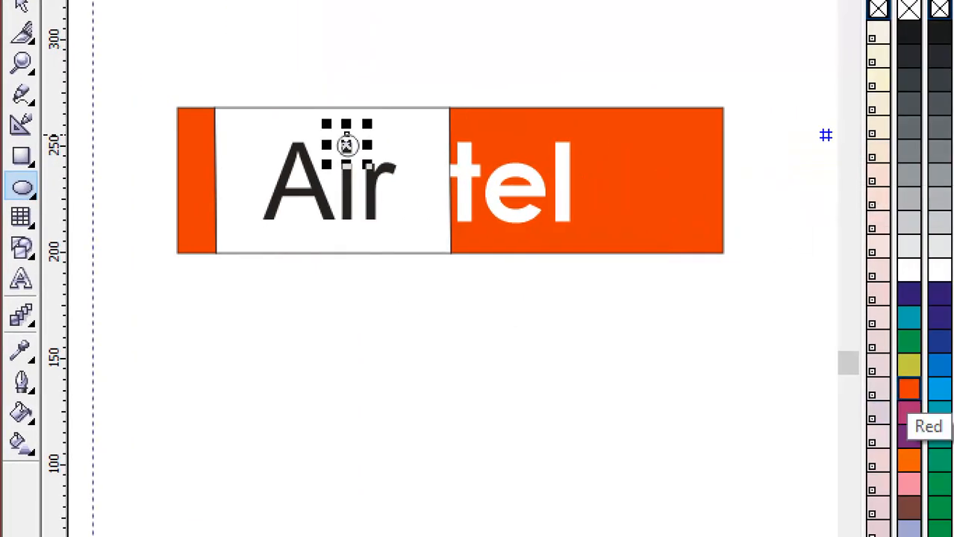
pyautogui.press('space')
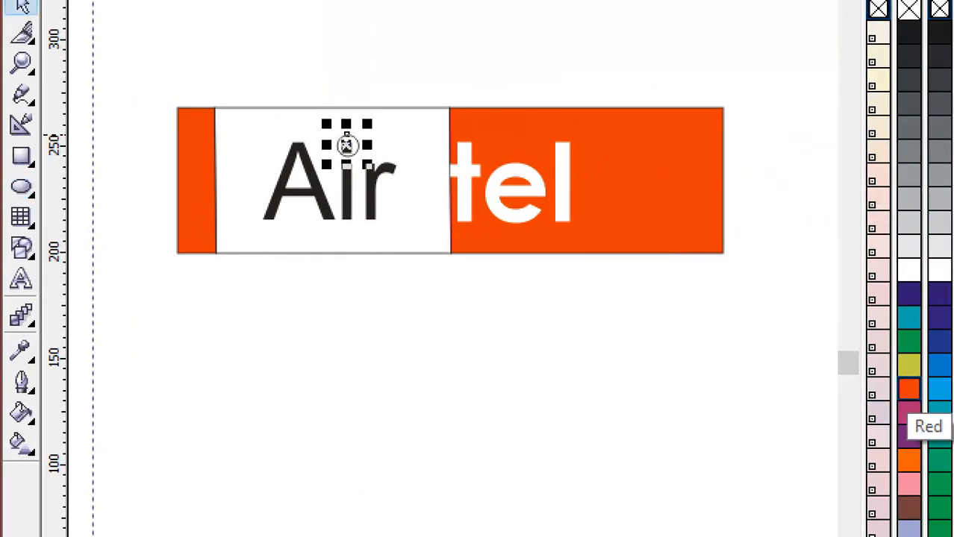
pyautogui.click(909, 389)
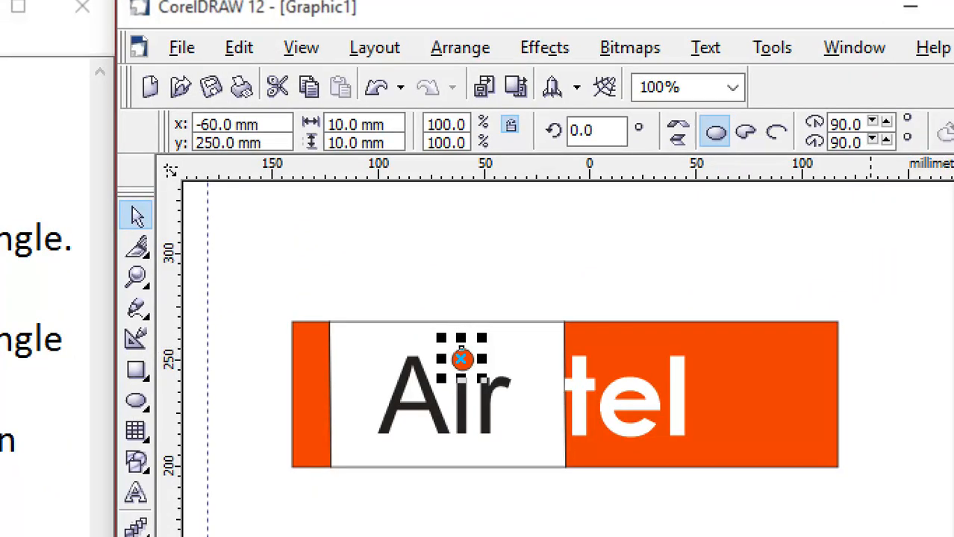
# - Remove the outline from the red circle over the "i" and switch to Notepad
pyautogui.click(836, 322)
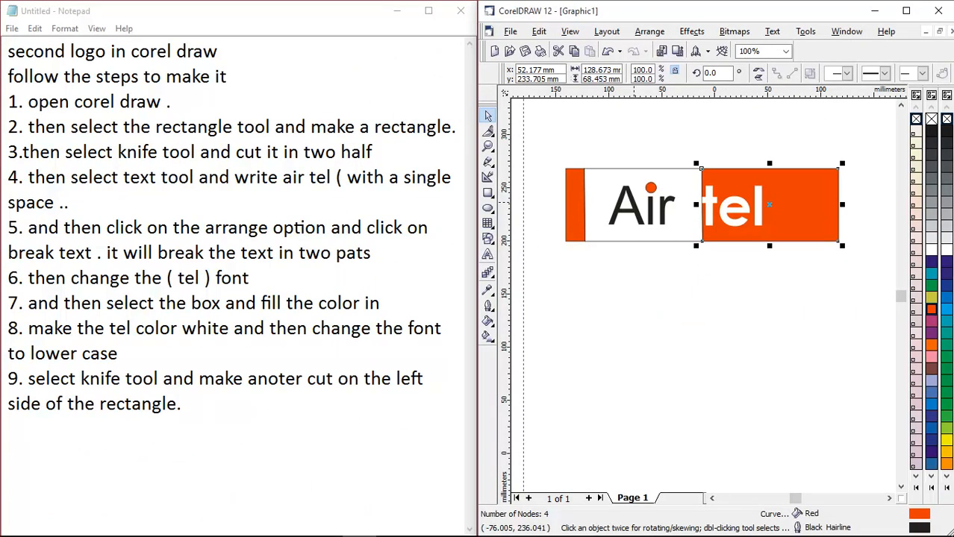
pyautogui.click(463, 361)
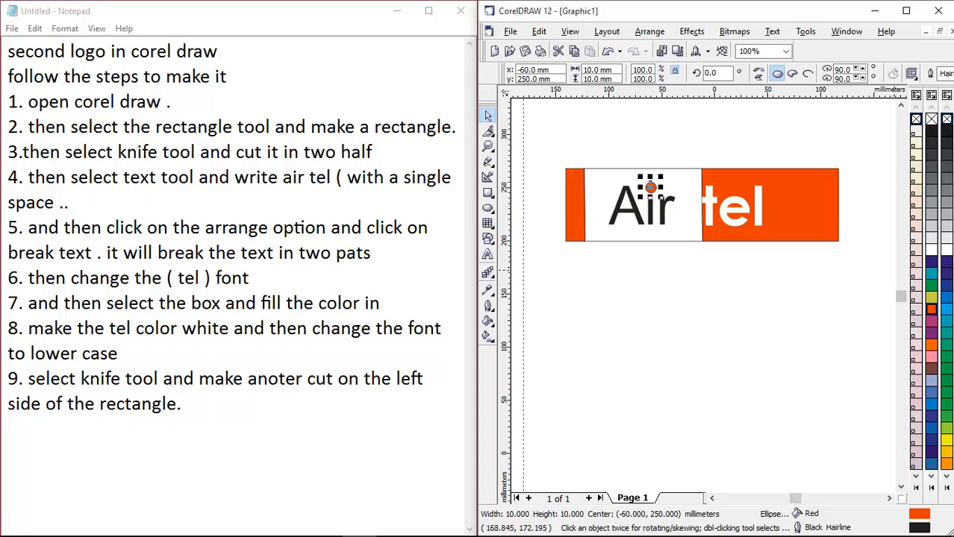
pyautogui.press('Escape')
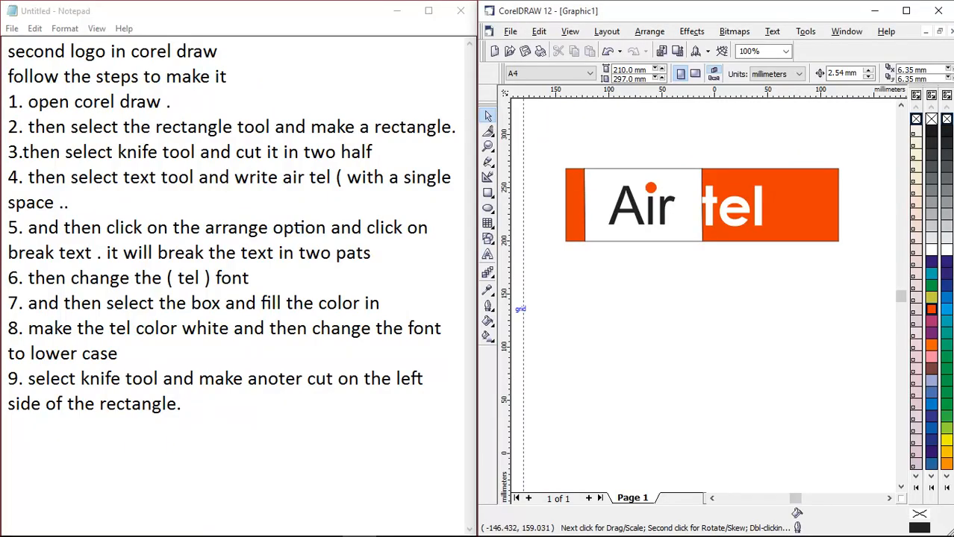
pyautogui.press('Right')
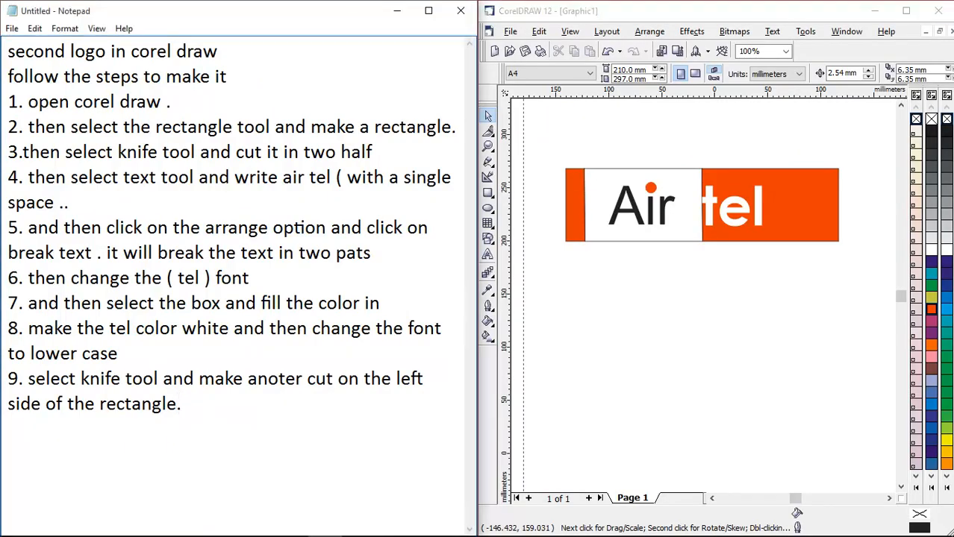
# - Add the line "10. make a circle on ( i )" below step 9 of the instructions
pyautogui.write('10.0')
pyautogui.press('BackSpace')
pyautogui.write('make a c')
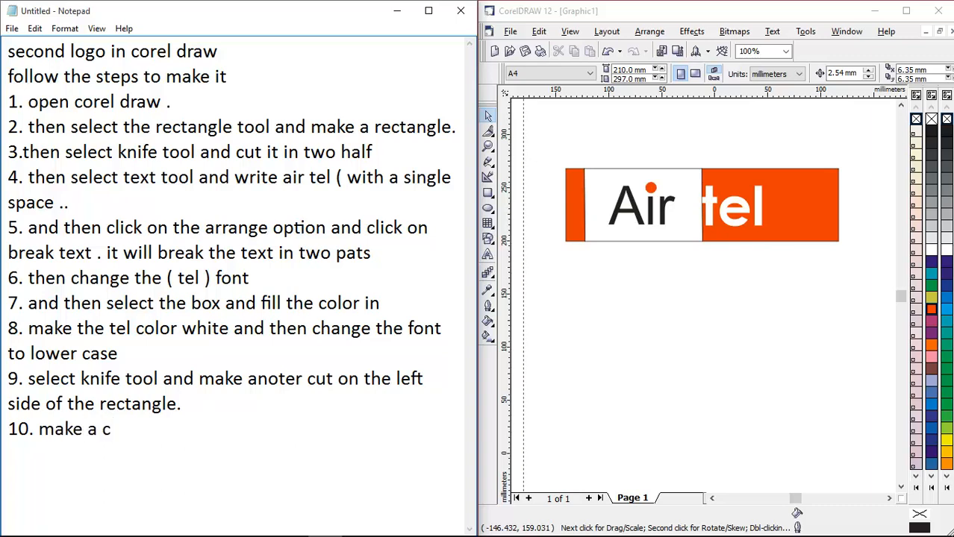
pyautogui.write('ircle on i ')
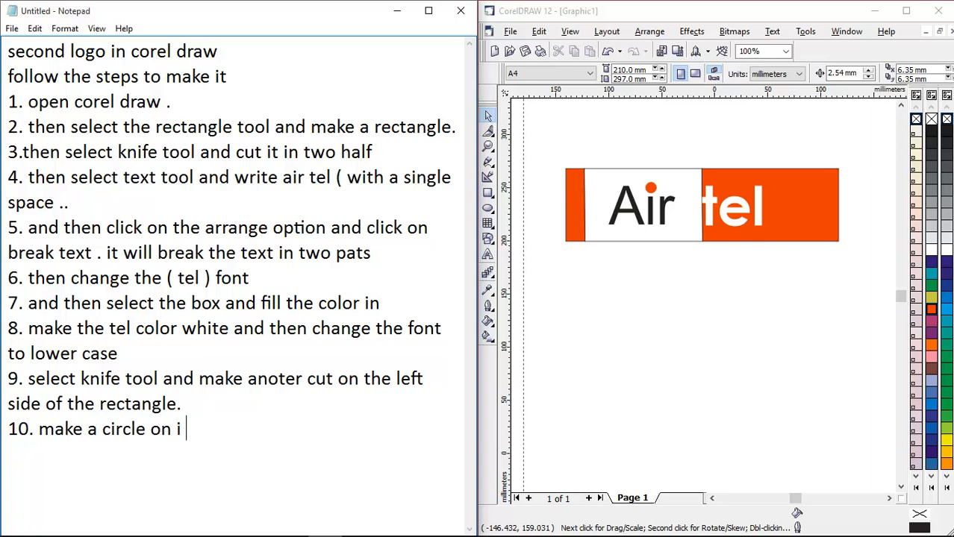
pyautogui.write(')')
pyautogui.press('Left')
pyautogui.press('Left')
pyautogui.write('(')
pyautogui.press('Left')
pyautogui.press('Right')
pyautogui.press('Right')
pyautogui.press('Right')
pyautogui.press('Right')
pyautogui.press('Right')
pyautogui.press('Right')
# - Continue instruction 10 with "and then press ctrl + g to group all the things ."
pyautogui.write('and t')
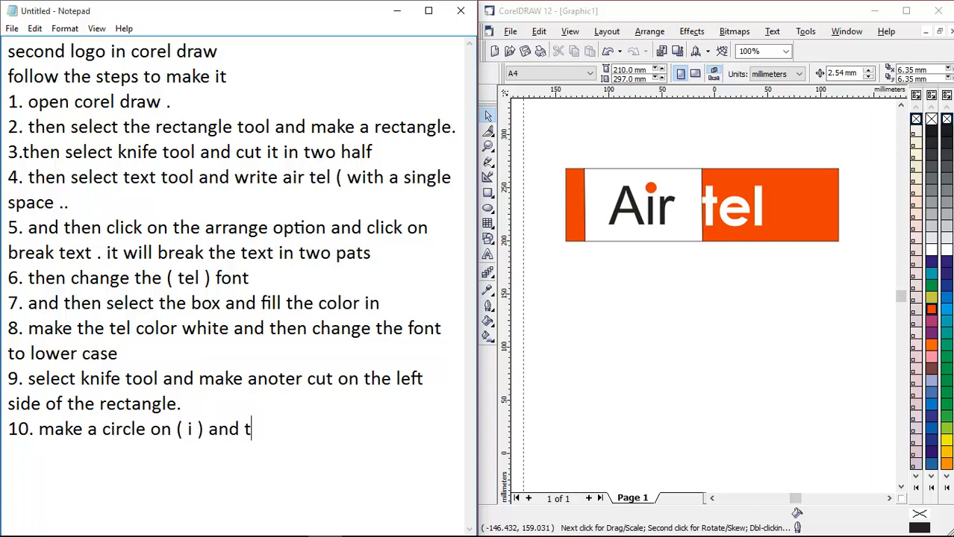
pyautogui.write('hen o')
pyautogui.press('BackSpace')
pyautogui.write('press ')
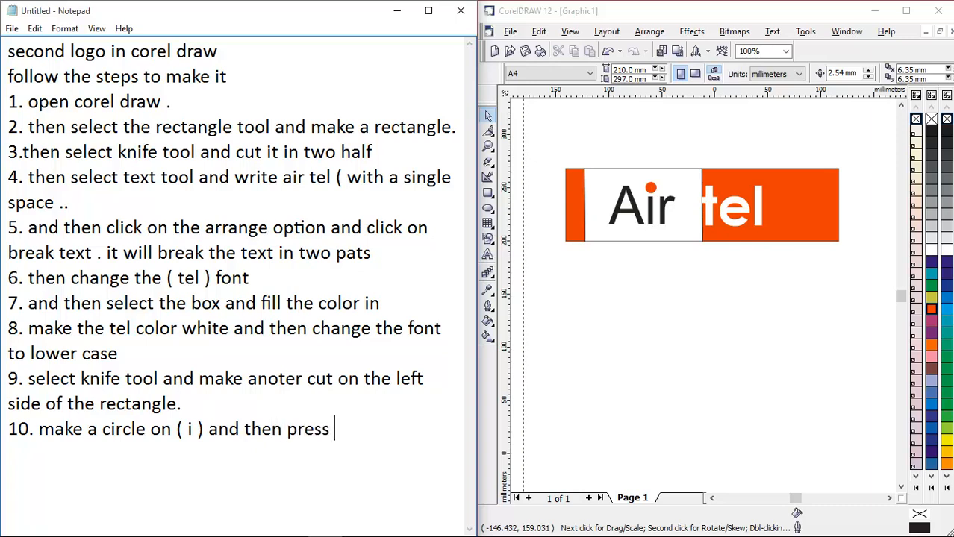
pyautogui.write('ctrl + G')
pyautogui.press('BackSpace')
pyautogui.press('BackSpace')
pyautogui.write('f')
pyautogui.press('BackSpace')
pyautogui.write('g to f')
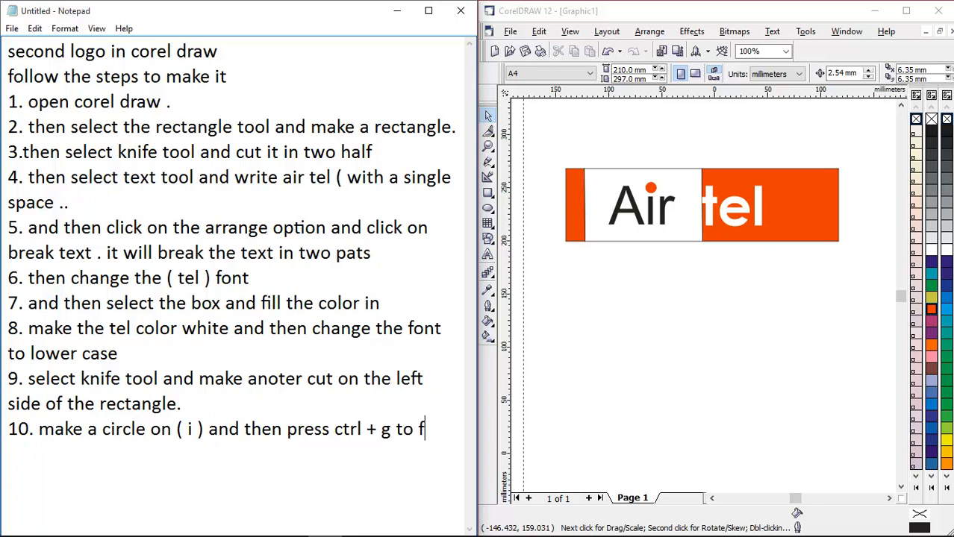
pyautogui.press('BackSpace')
pyautogui.write('group al')
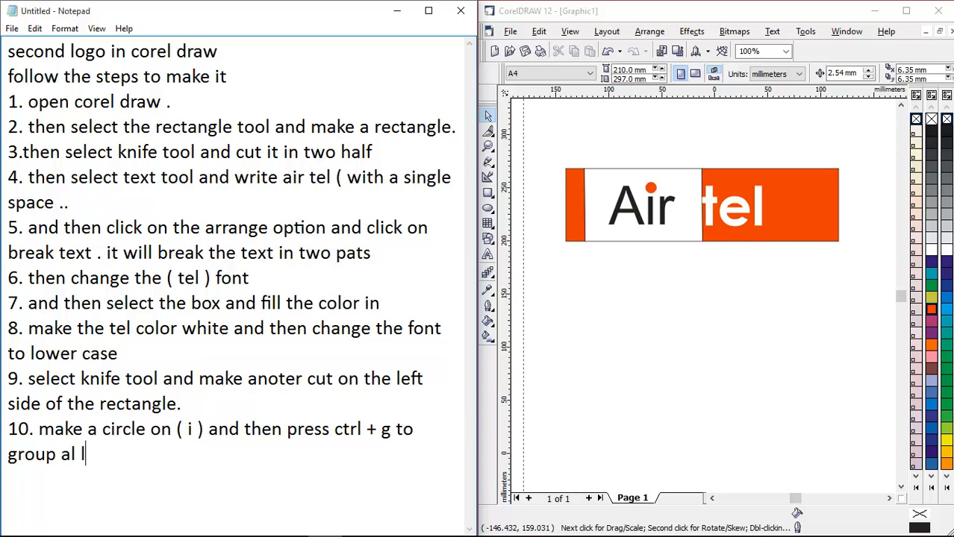
pyautogui.write('l the things .')
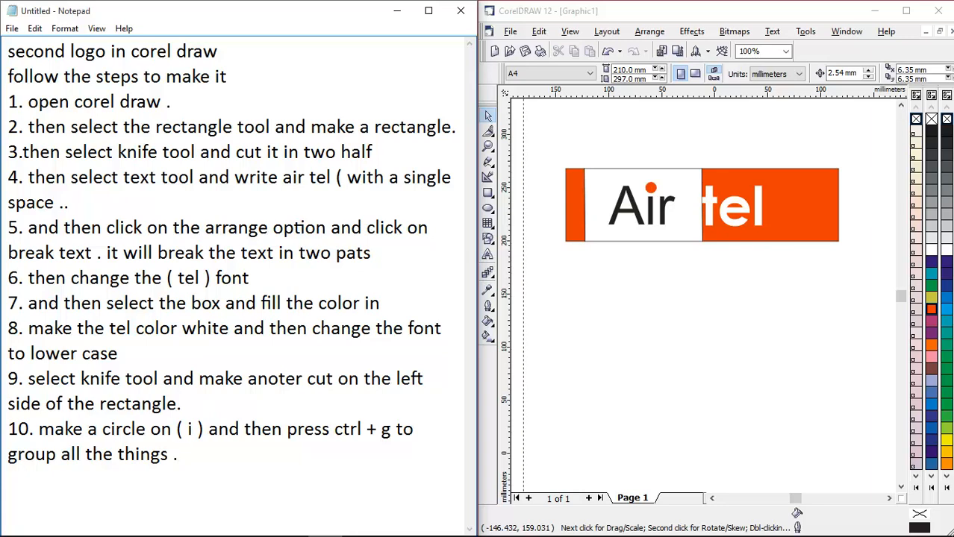
# - Add the closing line "11. and now we are done.." on a new line of the instructions
pyautogui.press('Return')
pyautogui.write('11. and now we a')
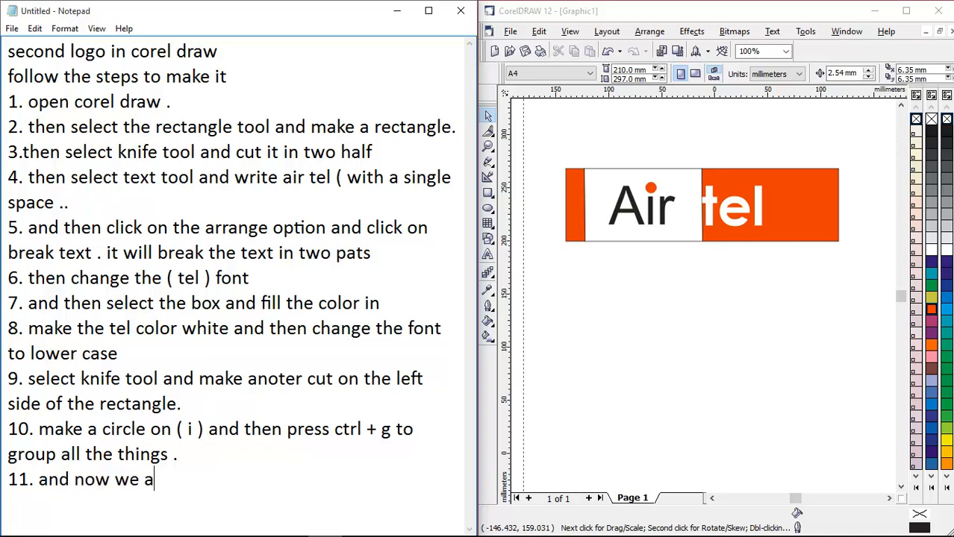
pyautogui.write('re done..')
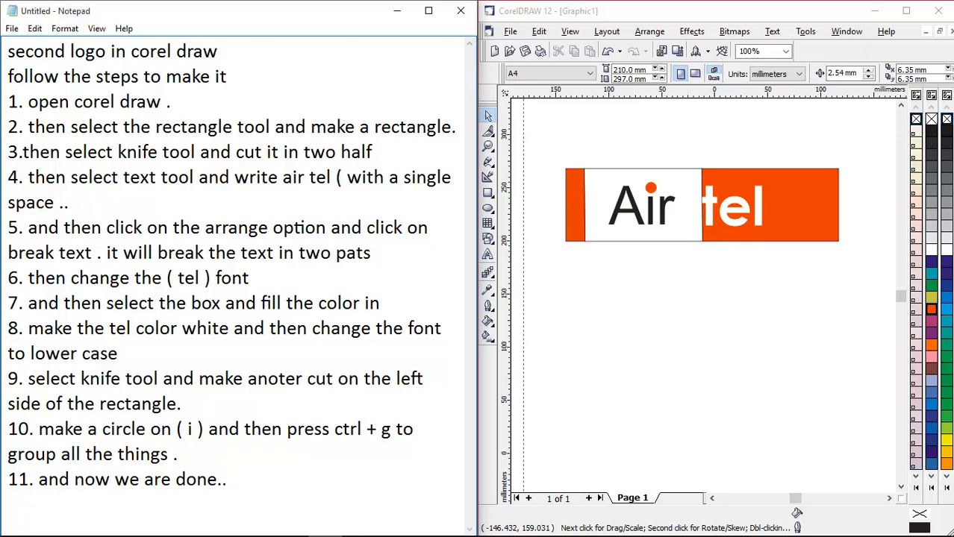
# - Switch to CorelDRAW, group all parts of the logo including the red dot, and select the group
pyautogui.click(709, 350)
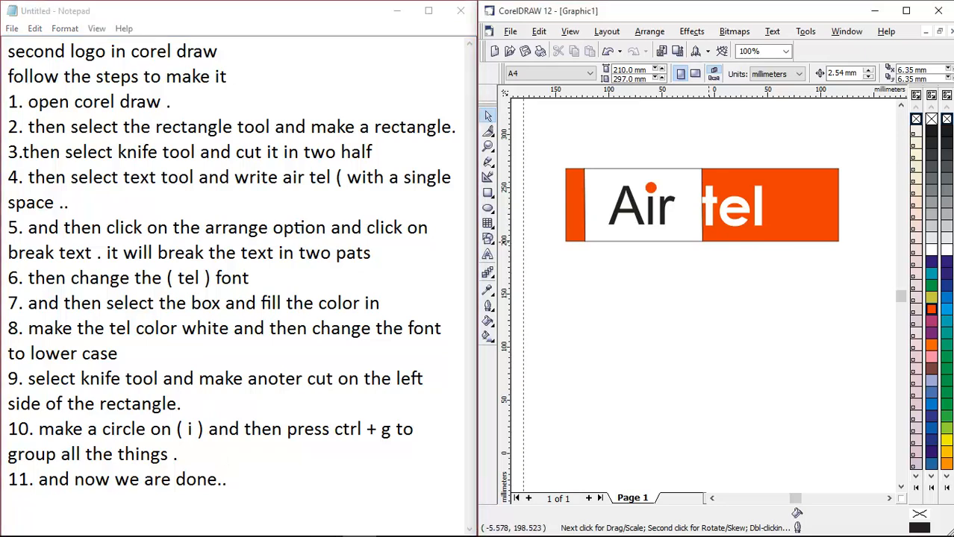
pyautogui.moveTo(551, 153); pyautogui.dragTo(851, 263)
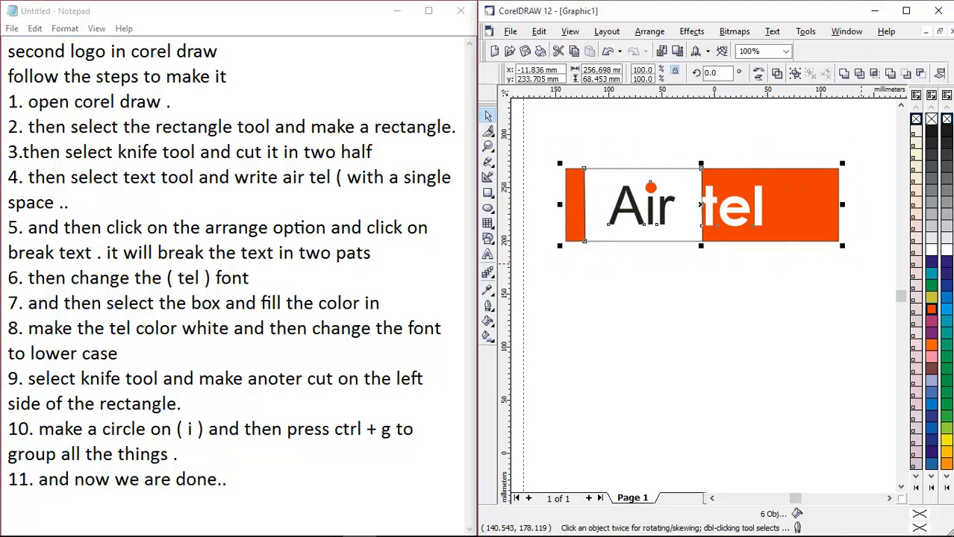
pyautogui.hotkey('ctrl', 'g')
pyautogui.click(535, 449)
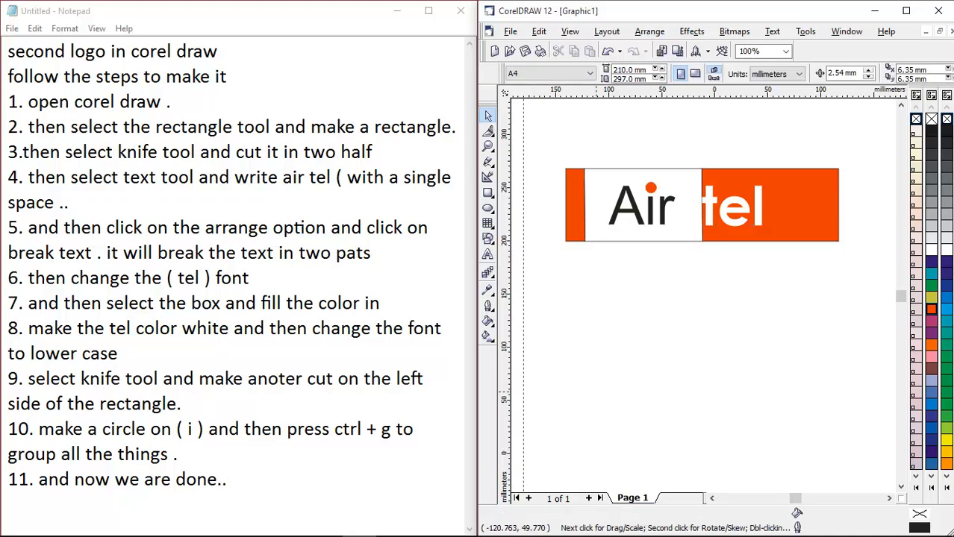
pyautogui.click(690, 201)
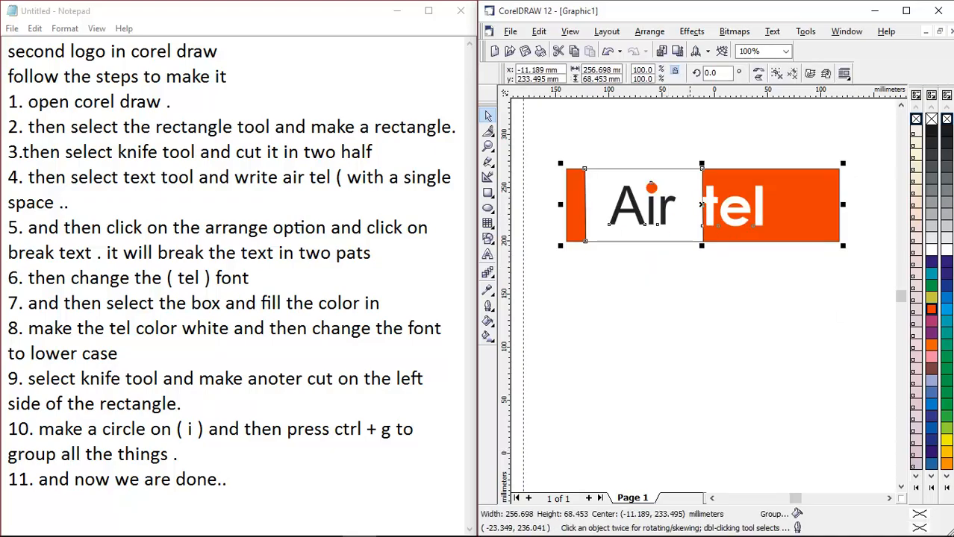